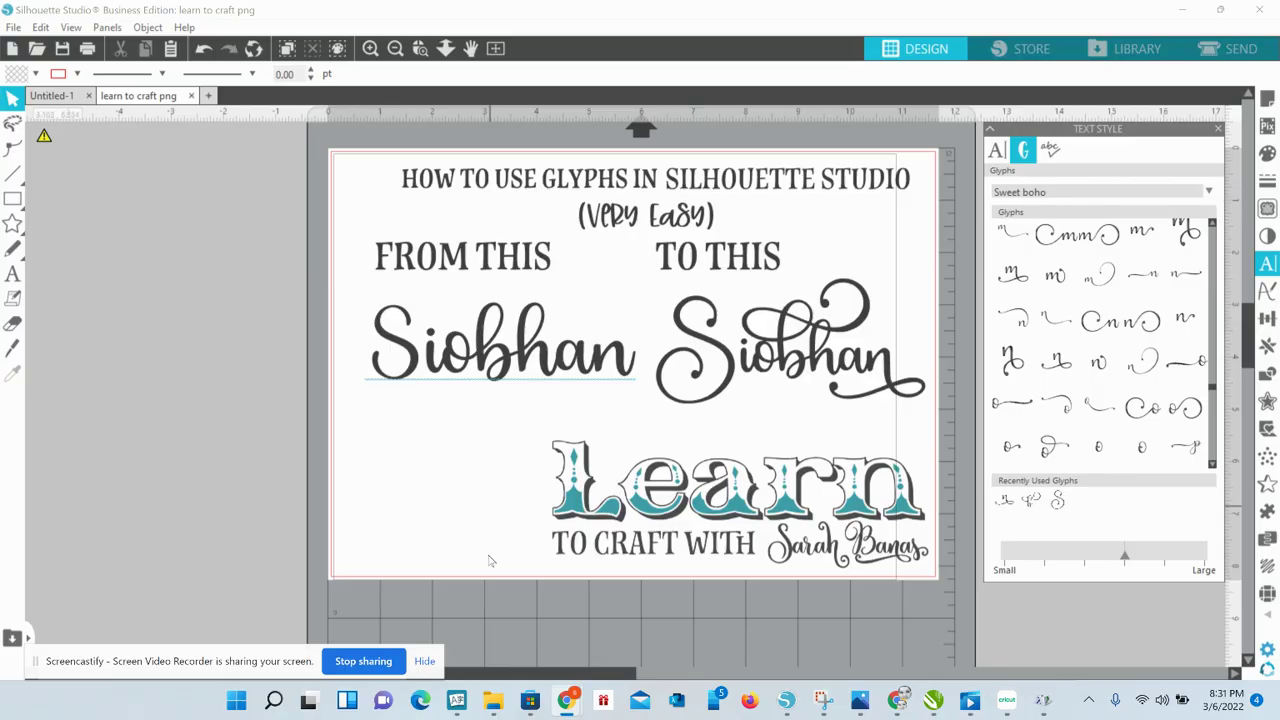
# Move the plain name off the page and shift the headings and the swash sample upward together
pyautogui.moveTo(556, 368); pyautogui.dragTo(233, 215)
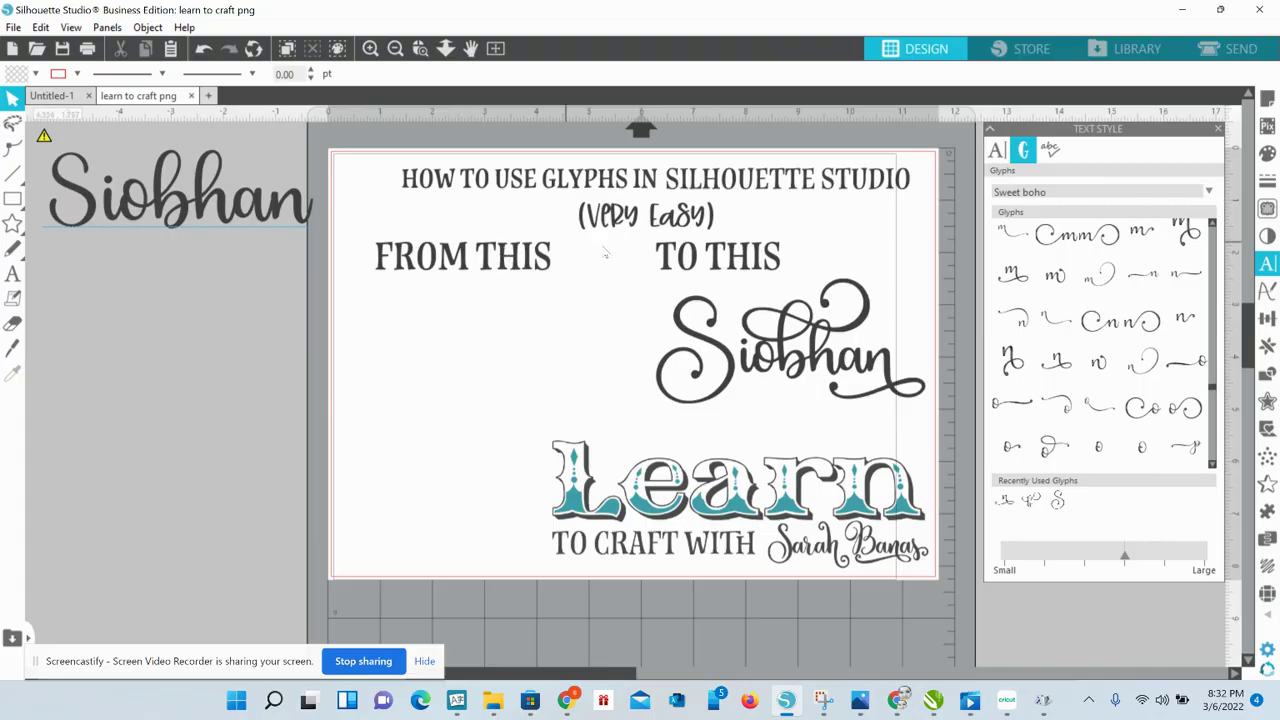
pyautogui.moveTo(437, 183); pyautogui.dragTo(451, 262)
pyautogui.click(451, 262)
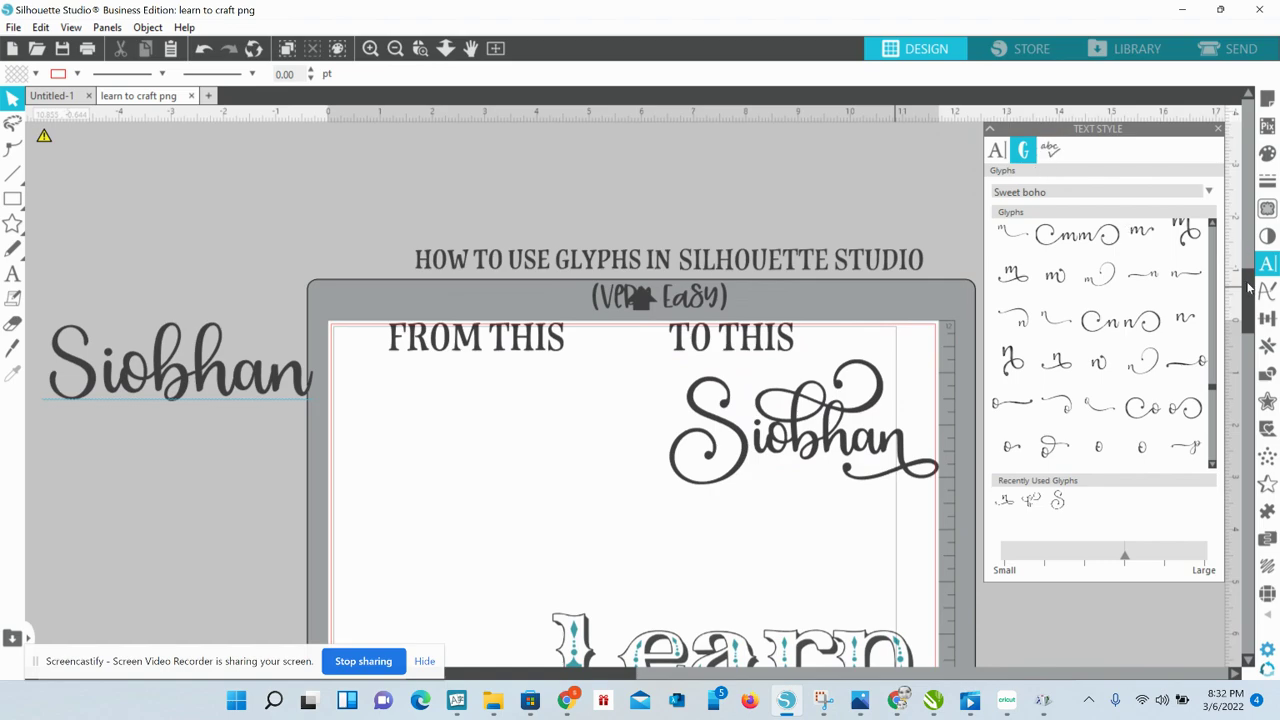
# Place the plain name back on the page beneath the FROM THIS heading
pyautogui.moveTo(1248, 288); pyautogui.dragTo(1248, 328)
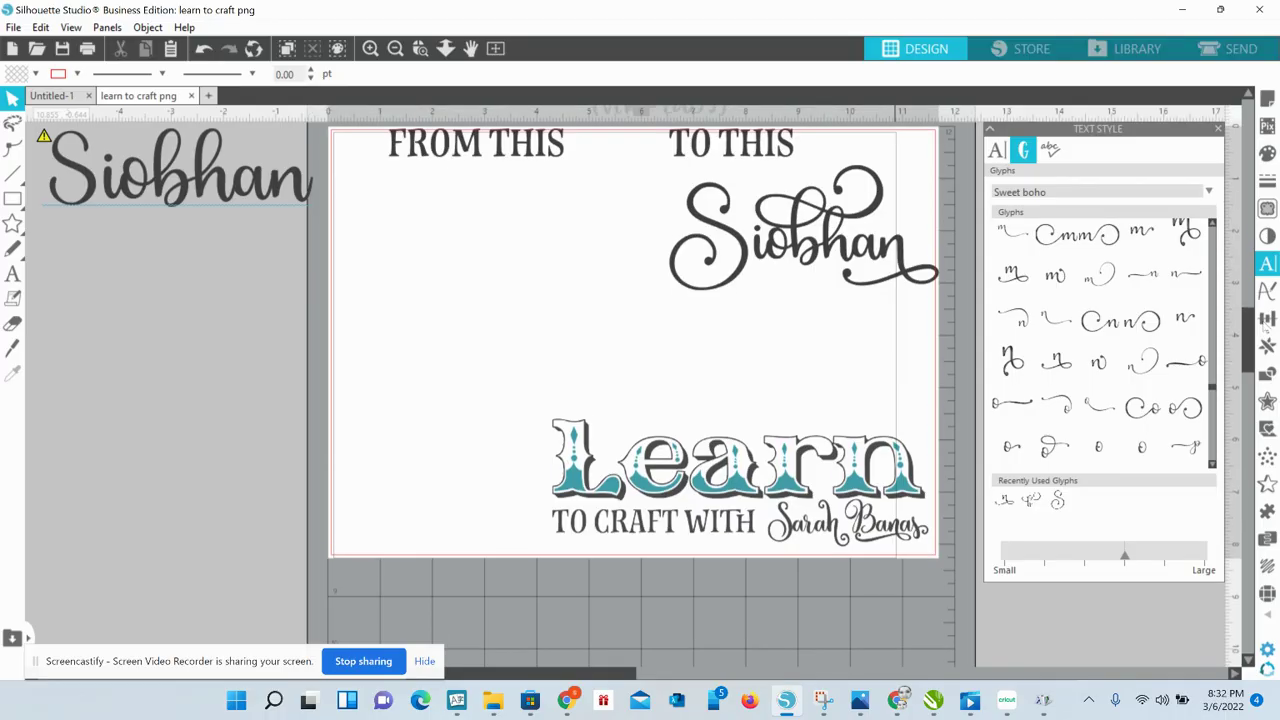
pyautogui.click(212, 175)
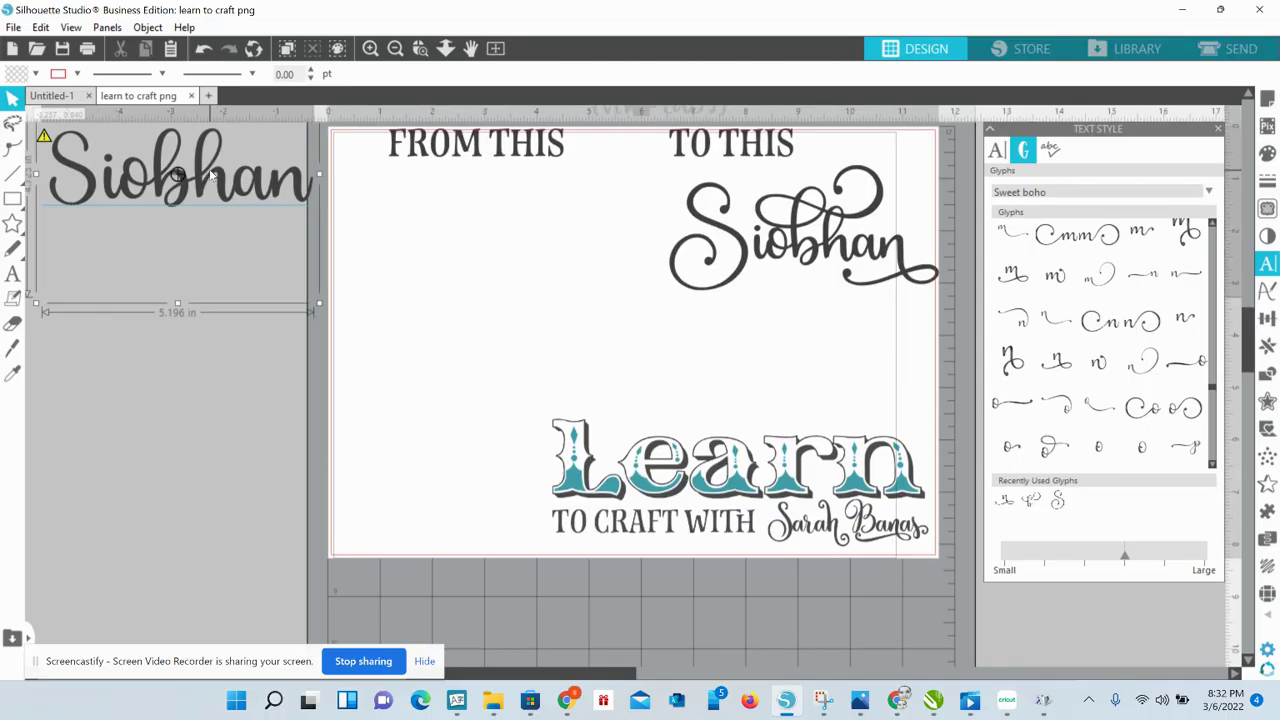
pyautogui.moveTo(212, 175); pyautogui.dragTo(515, 258)
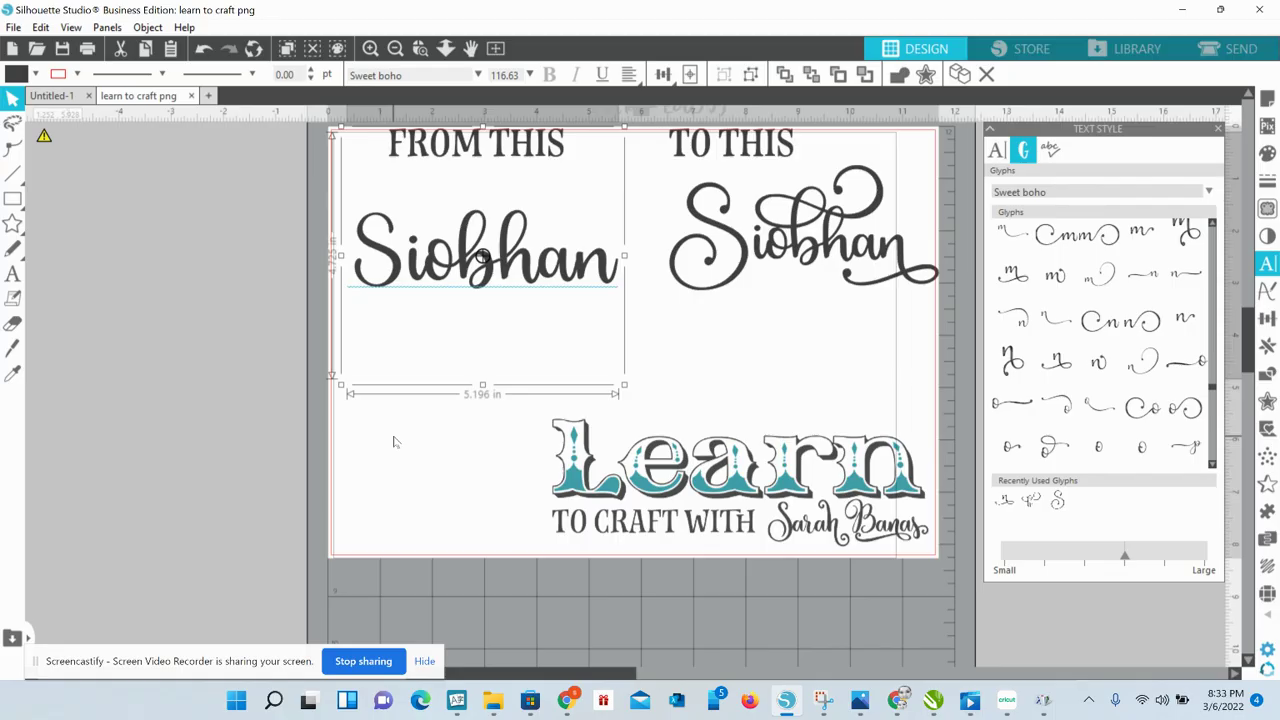
pyautogui.click(372, 482)
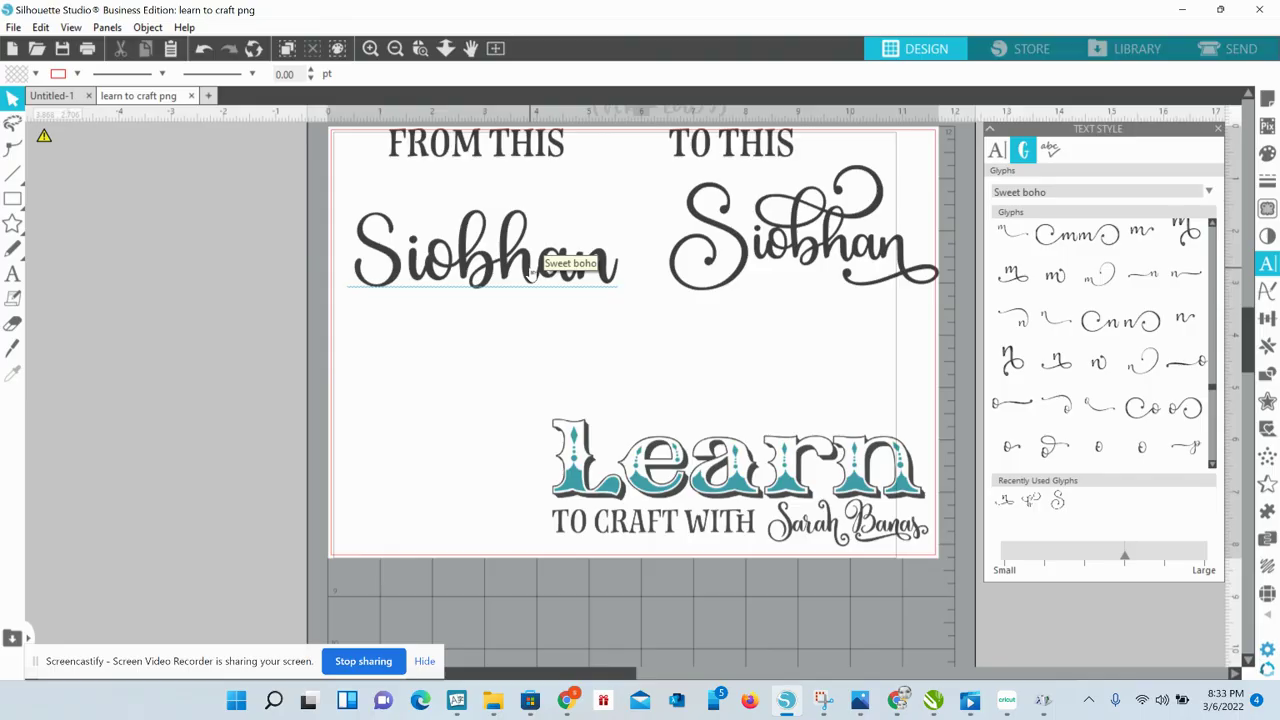
pyautogui.moveTo(533, 272); pyautogui.dragTo(556, 295)
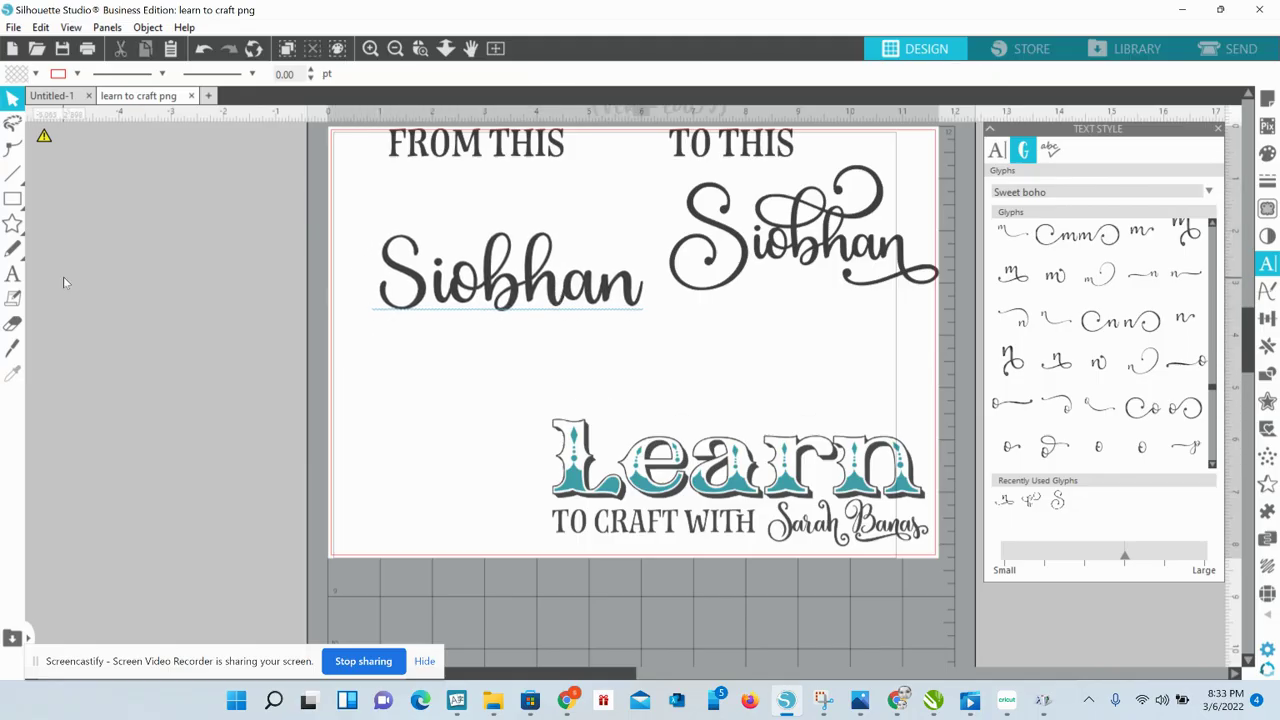
# Show the Sweet boho font's glyphs in the text style settings and look through its alternate letter forms
pyautogui.click(13, 297)
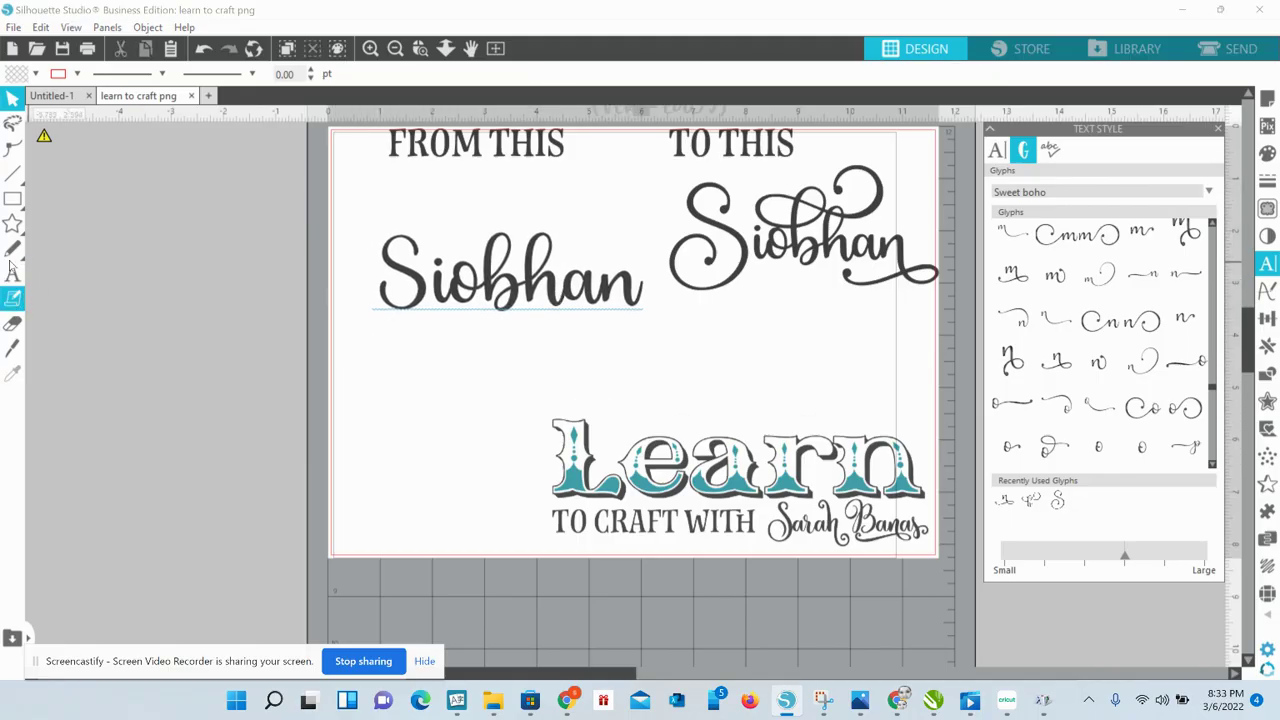
pyautogui.click(13, 272)
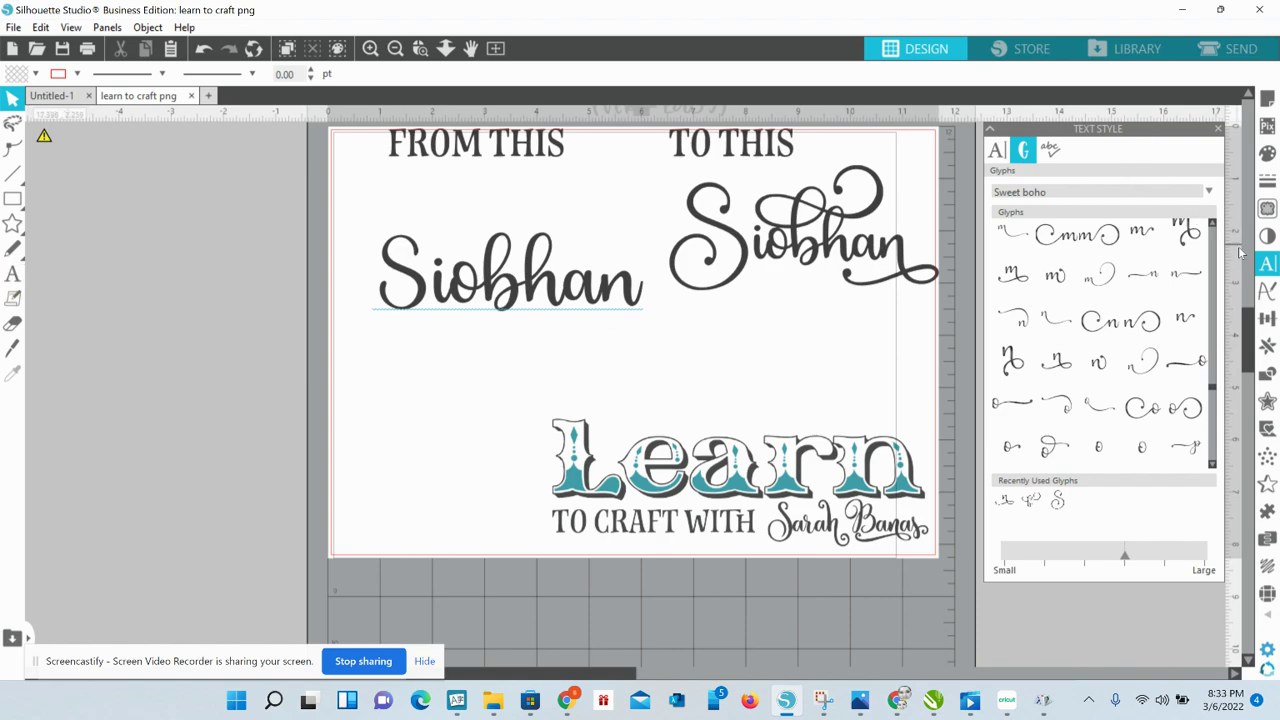
pyautogui.click(1272, 264)
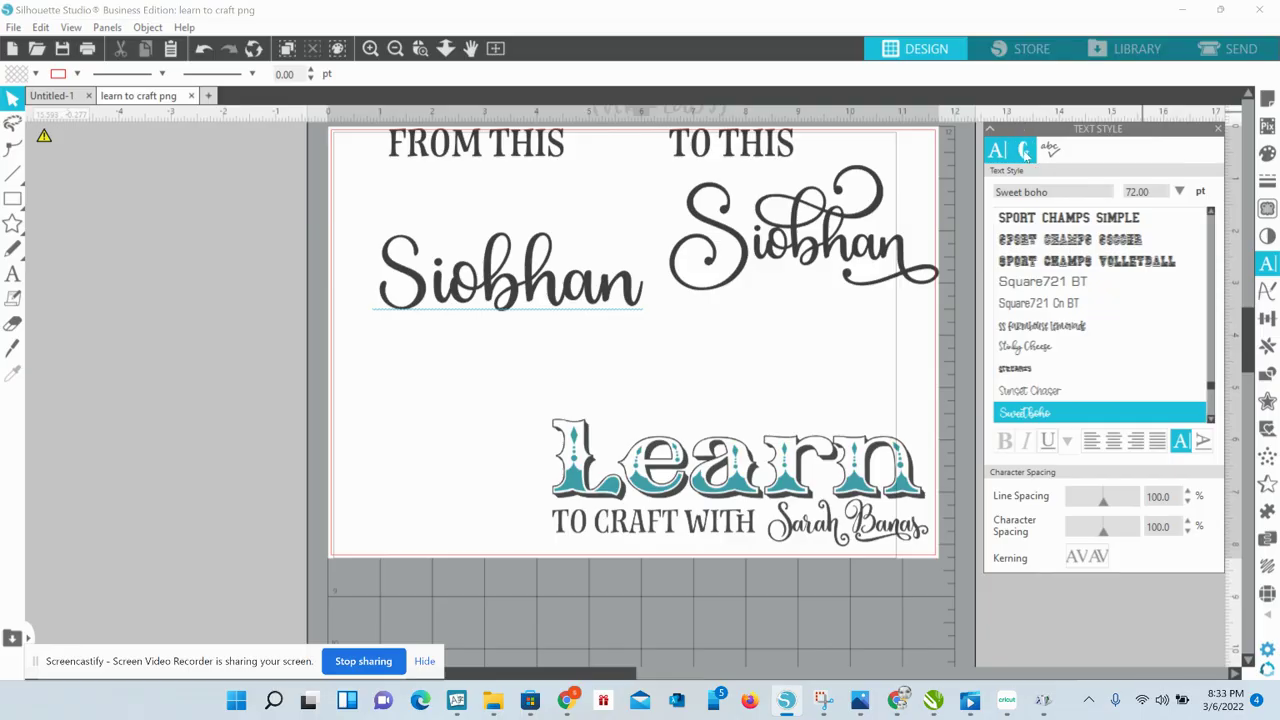
pyautogui.click(1025, 150)
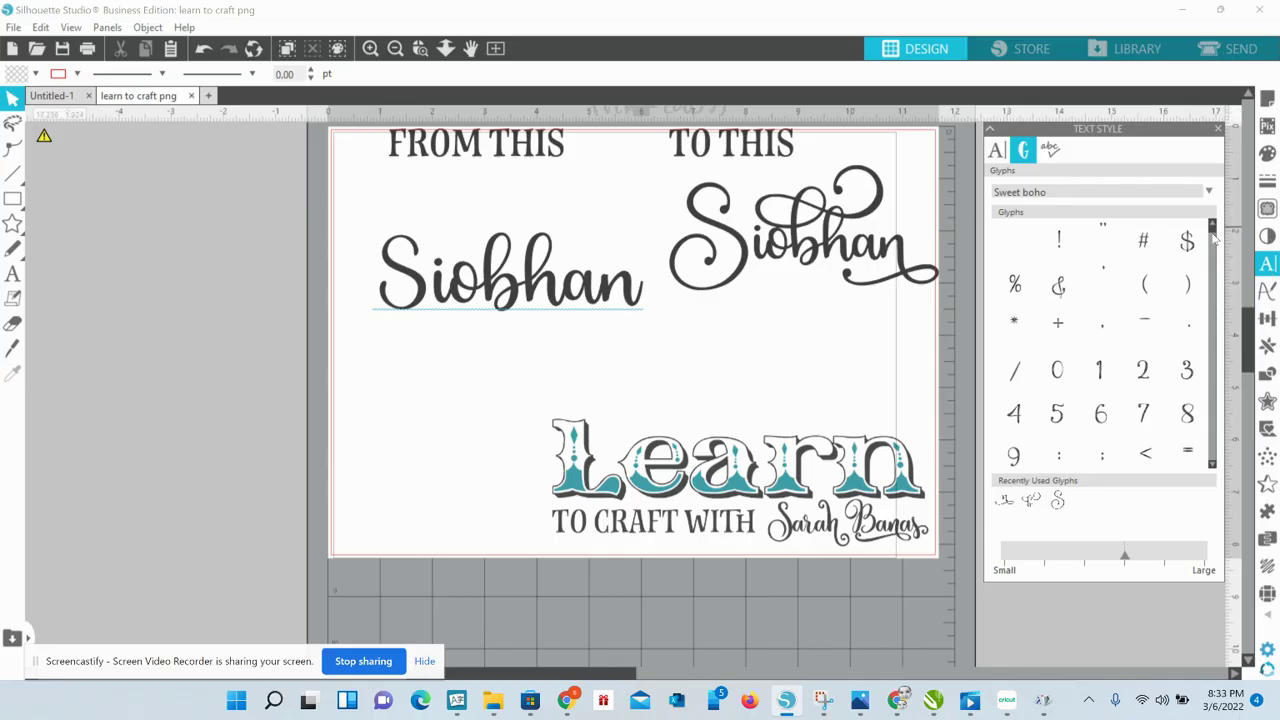
pyautogui.scroll(-1, 1213, 237)
pyautogui.scroll(-7, 1213, 237)
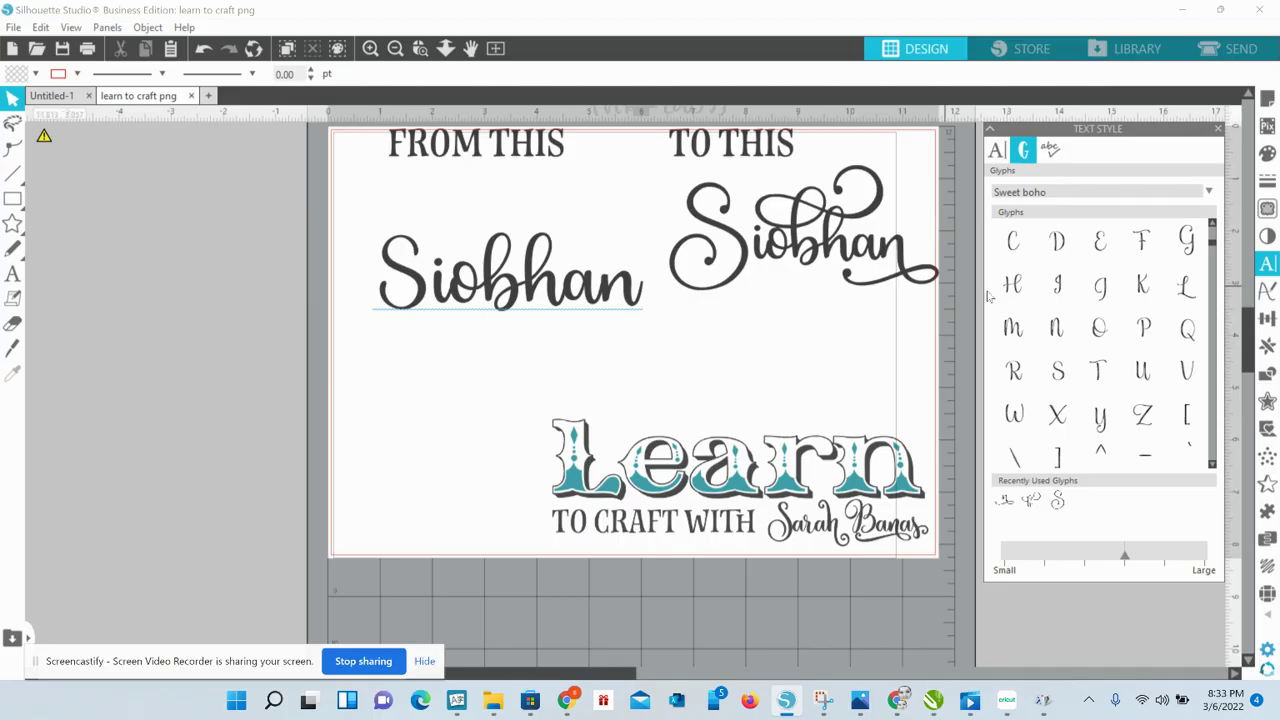
pyautogui.scroll(-10, 1214, 250)
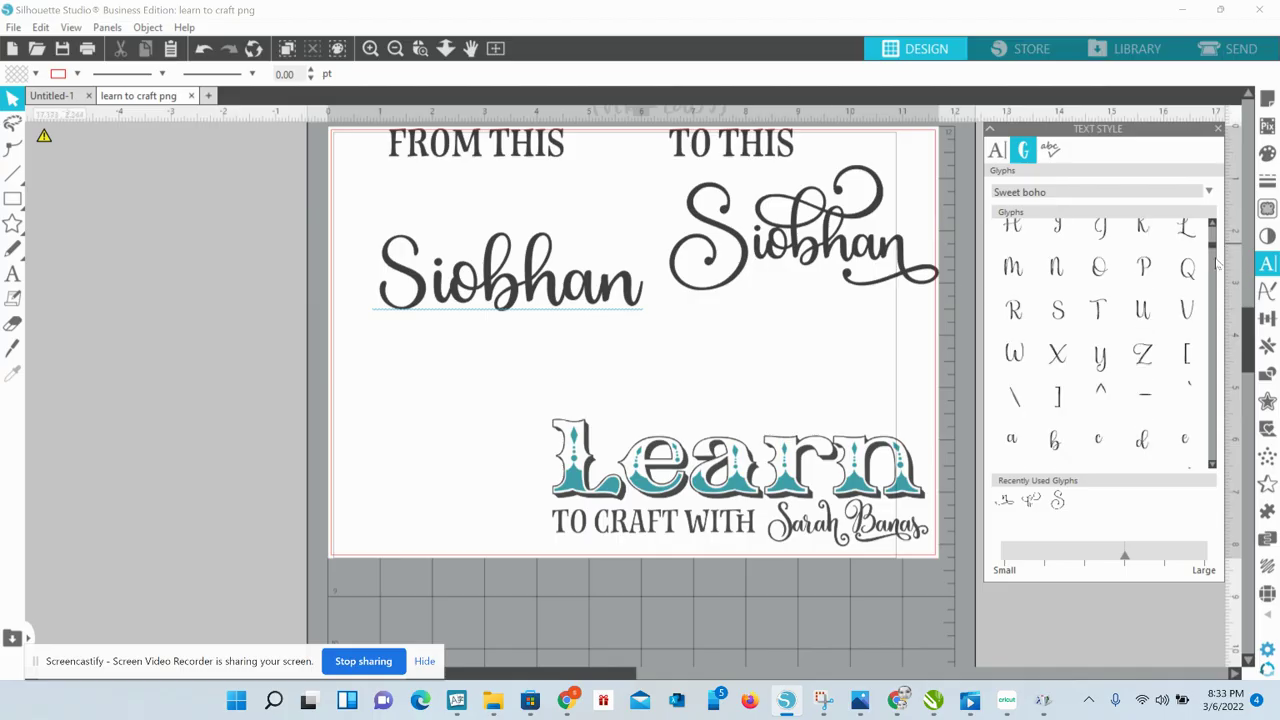
pyautogui.scroll(-5, 1224, 304)
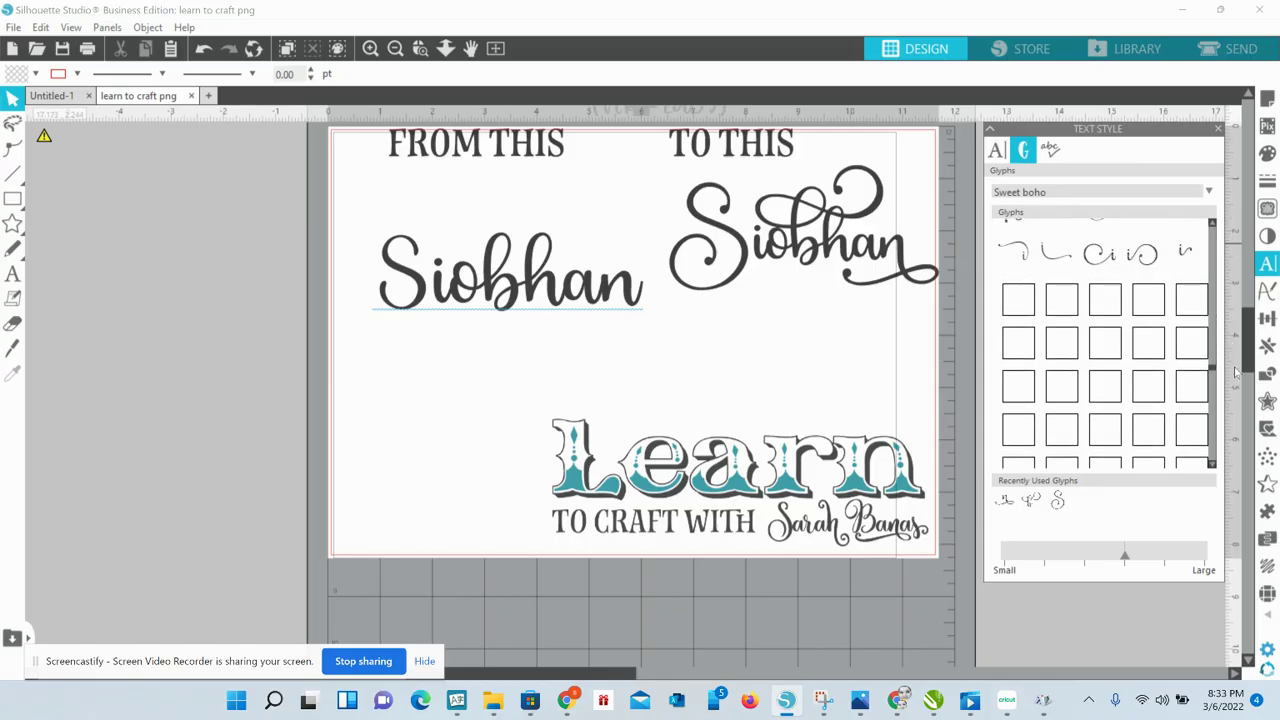
pyautogui.scroll(-2, 1238, 378)
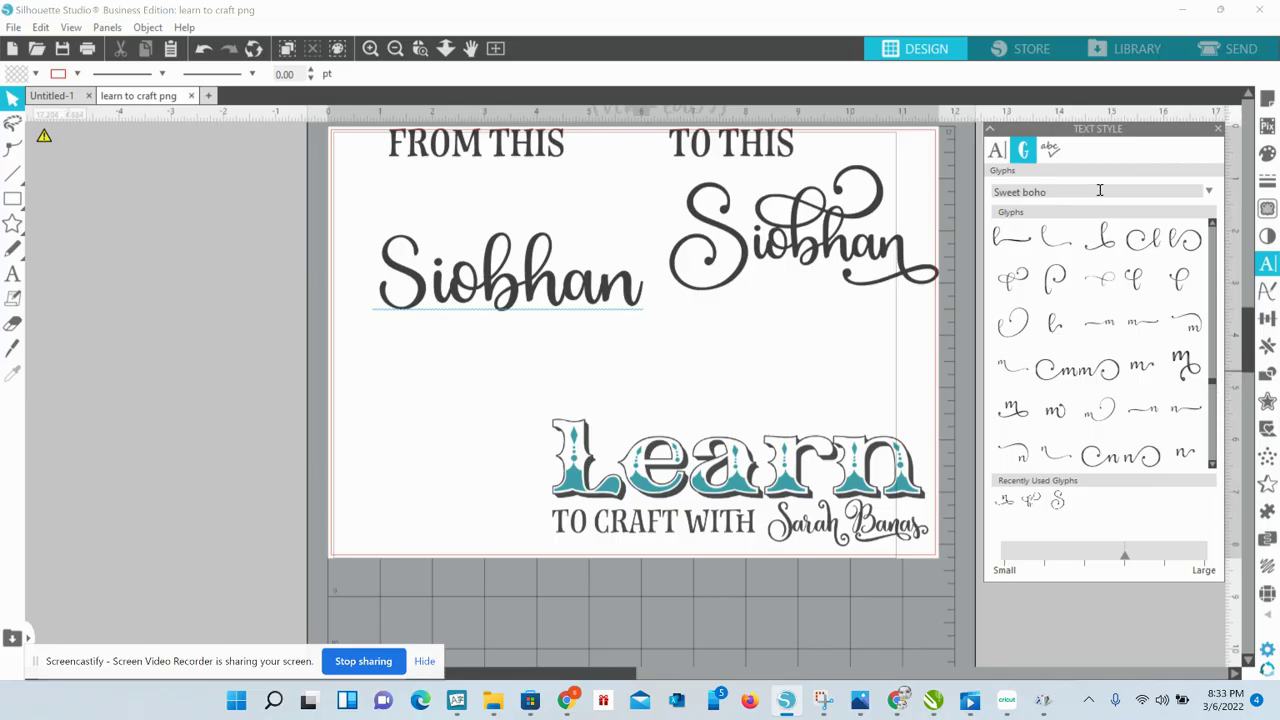
pyautogui.click(1210, 192)
pyautogui.click(1106, 214)
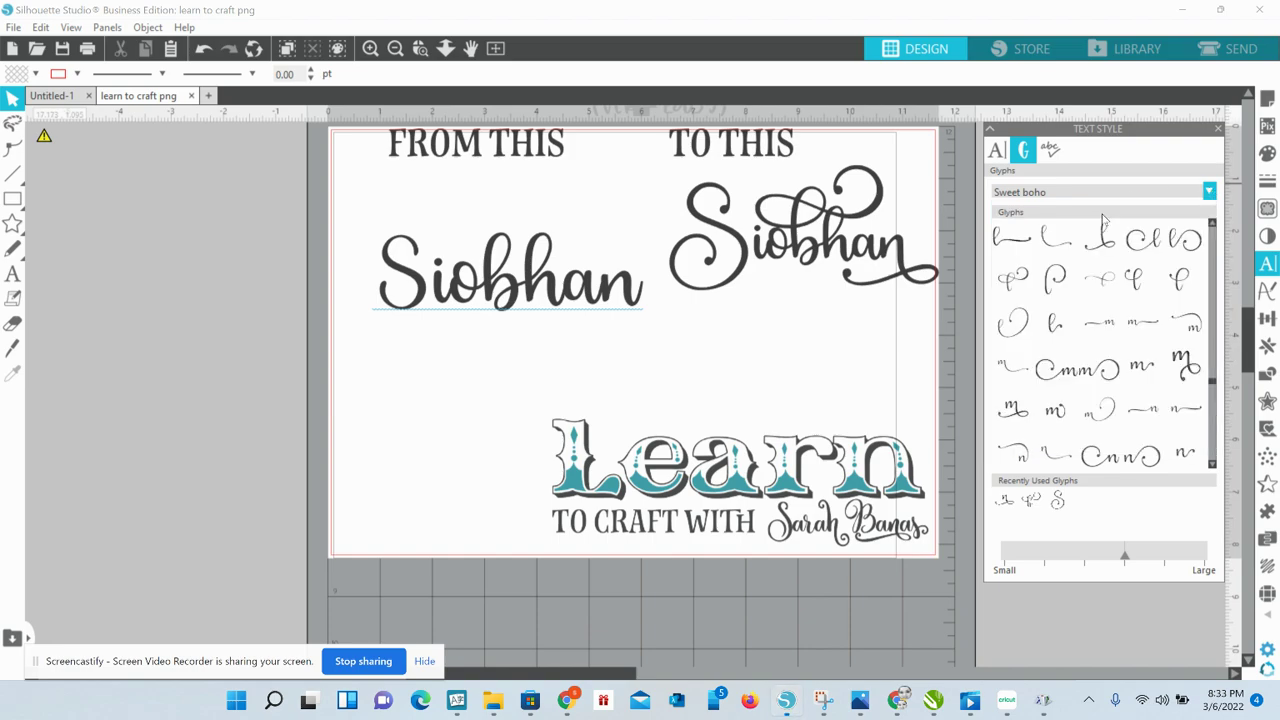
pyautogui.moveTo(1213, 384); pyautogui.dragTo(1228, 444)
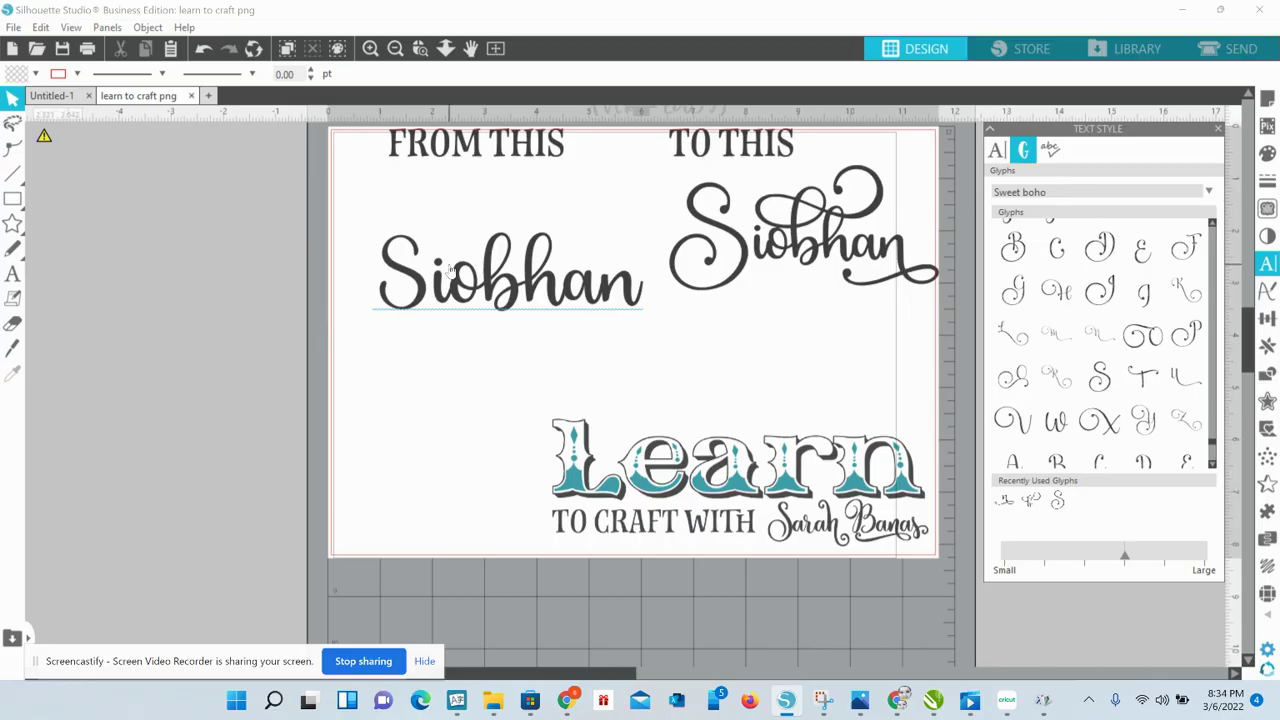
# Replace the initial S of the name under FROM THIS with the large swash S glyph, and shift the name left
pyautogui.doubleClick(423, 294)
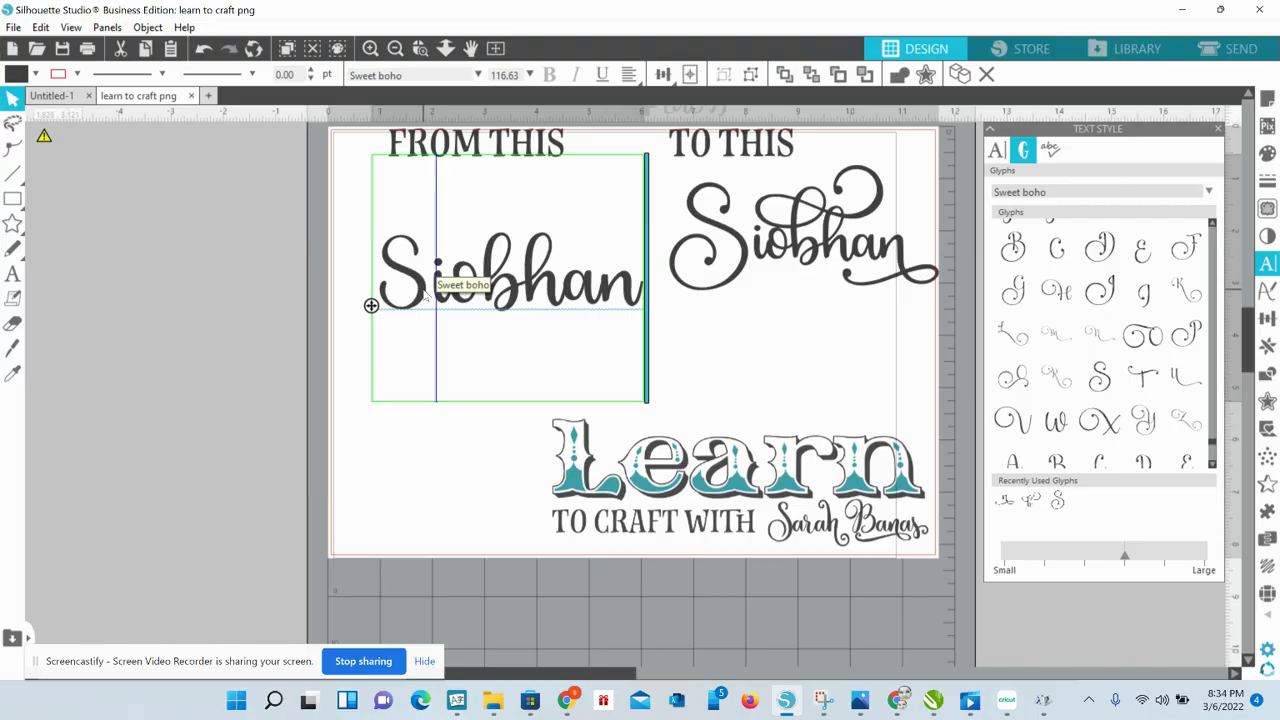
pyautogui.press('BackSpace')
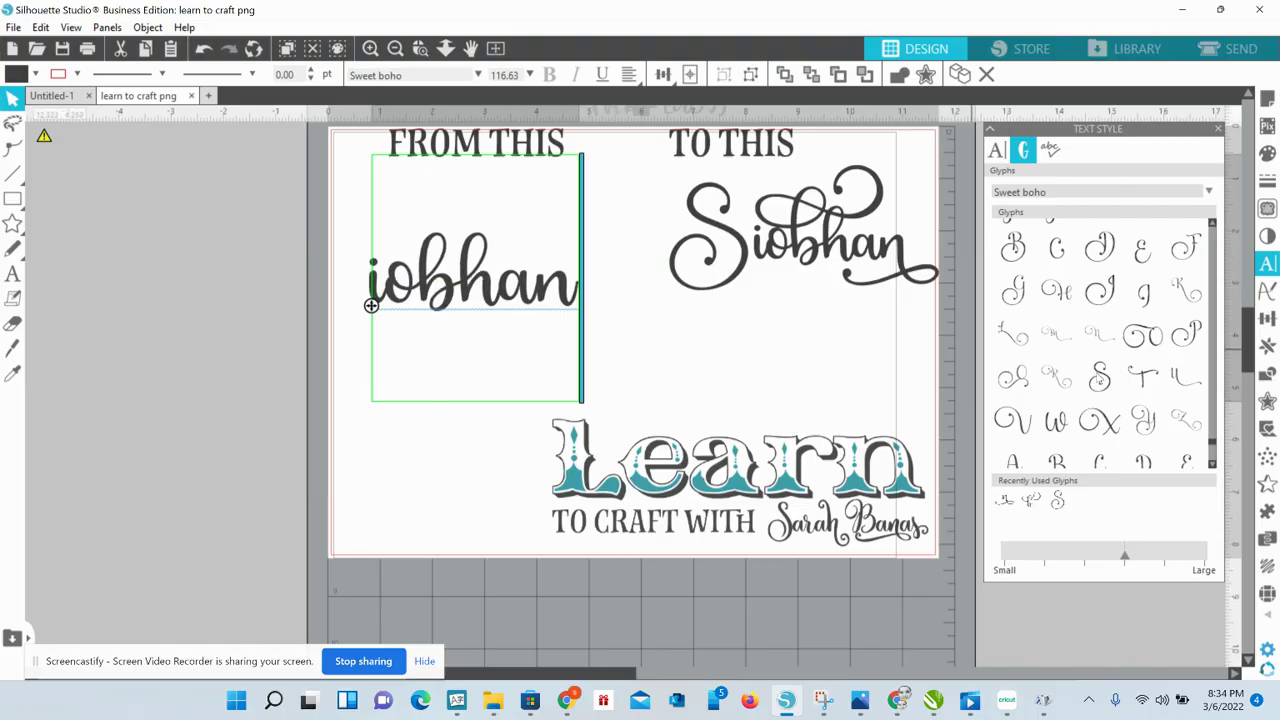
pyautogui.click(1099, 377)
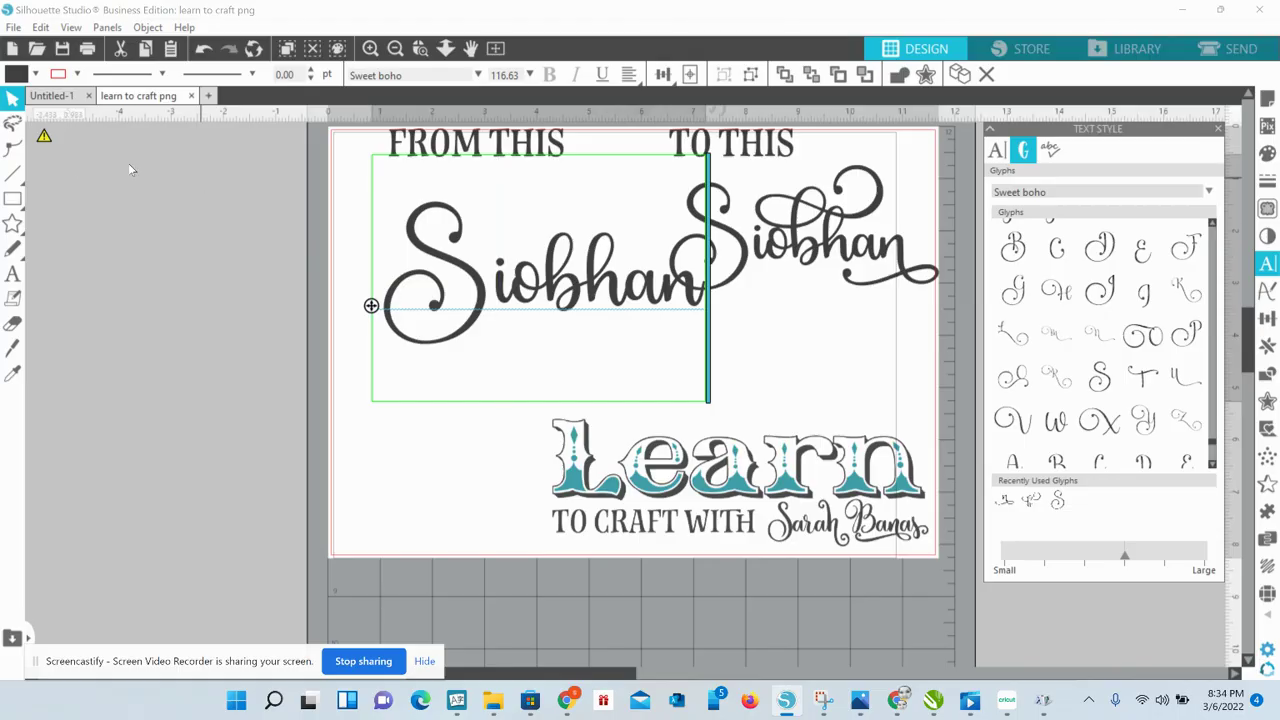
pyautogui.click(91, 206)
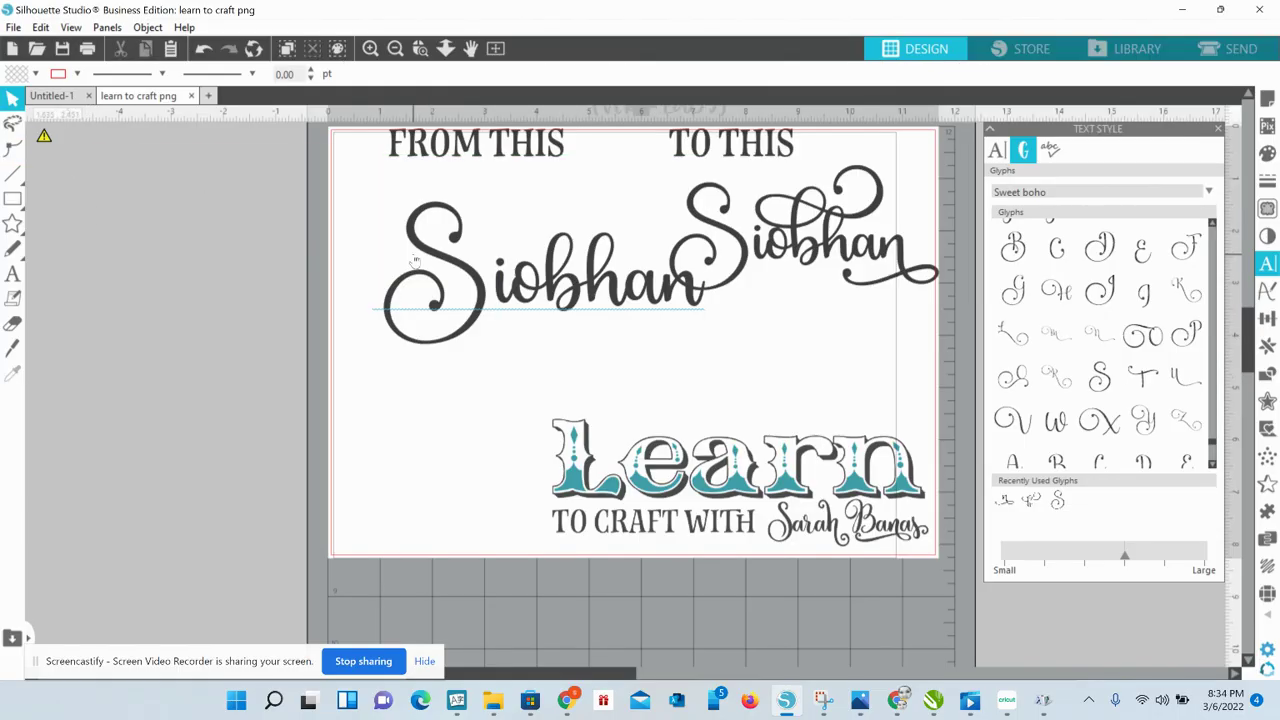
pyautogui.moveTo(440, 258); pyautogui.dragTo(347, 258)
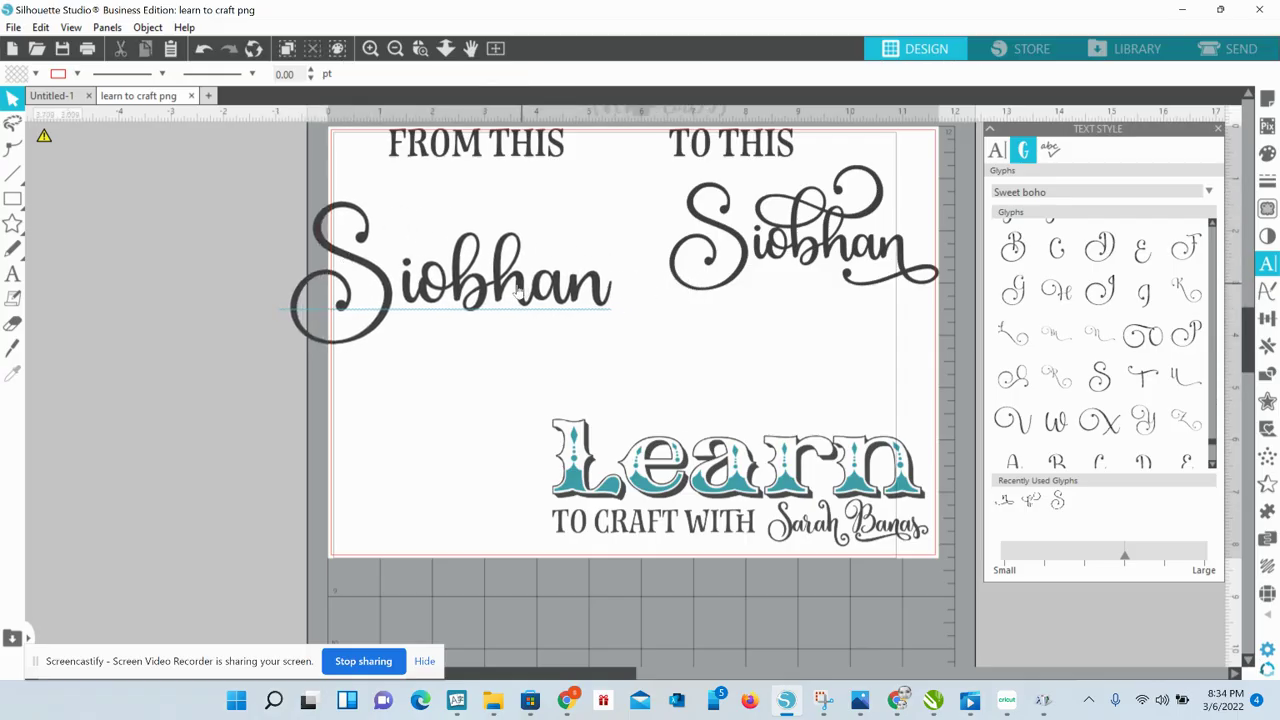
# Replace the letter b in the name under FROM THIS with the b glyph that has a long looping flourish above
pyautogui.click(497, 289)
pyautogui.doubleClick(497, 289)
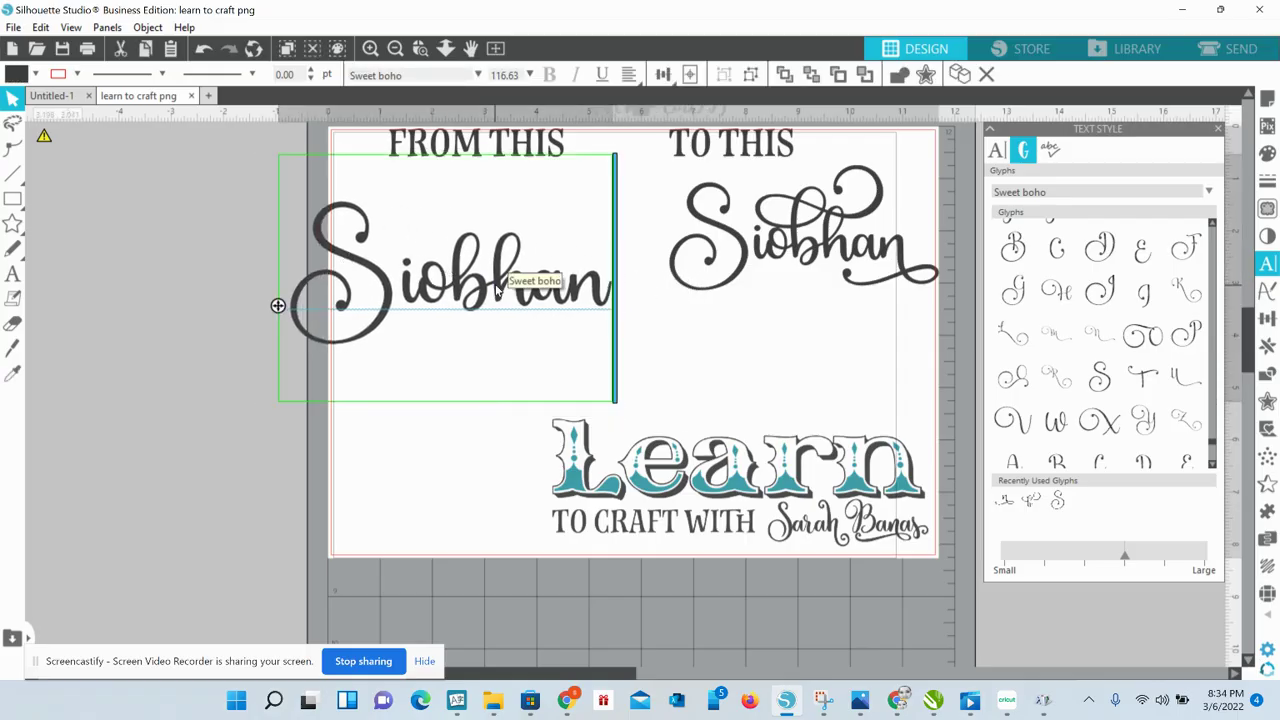
pyautogui.press('BackSpace')
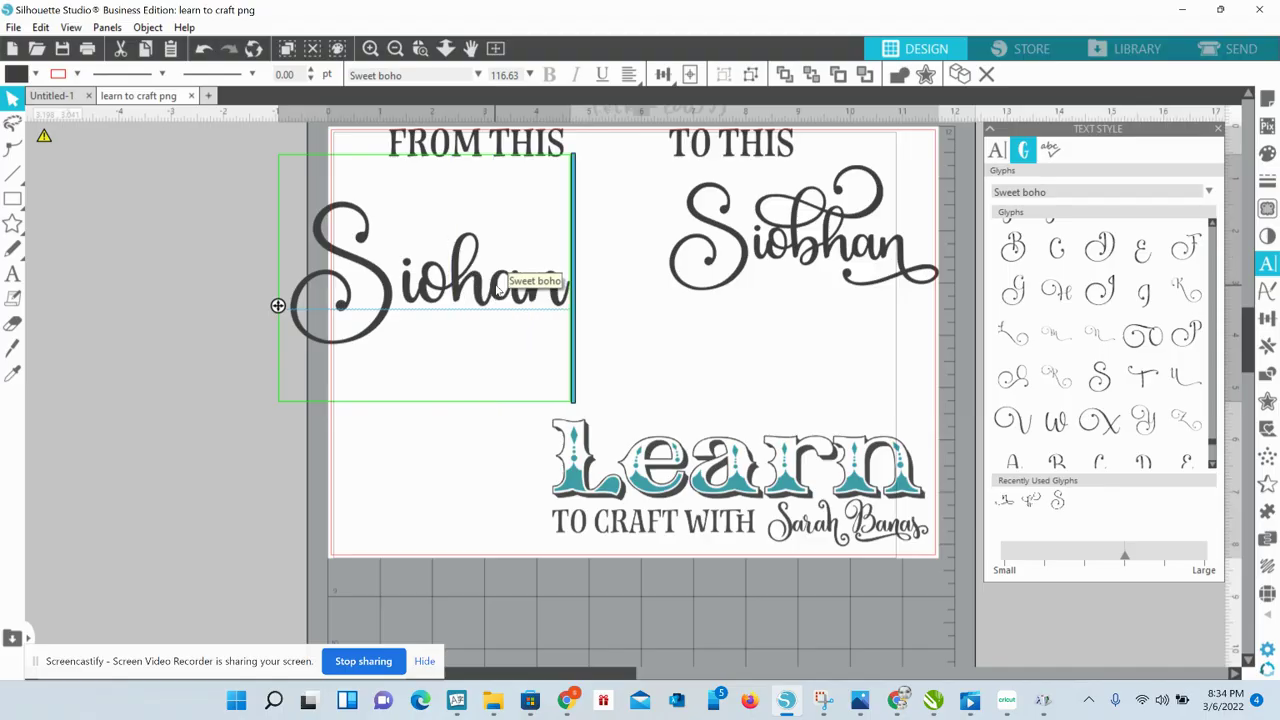
pyautogui.moveTo(1206, 428)
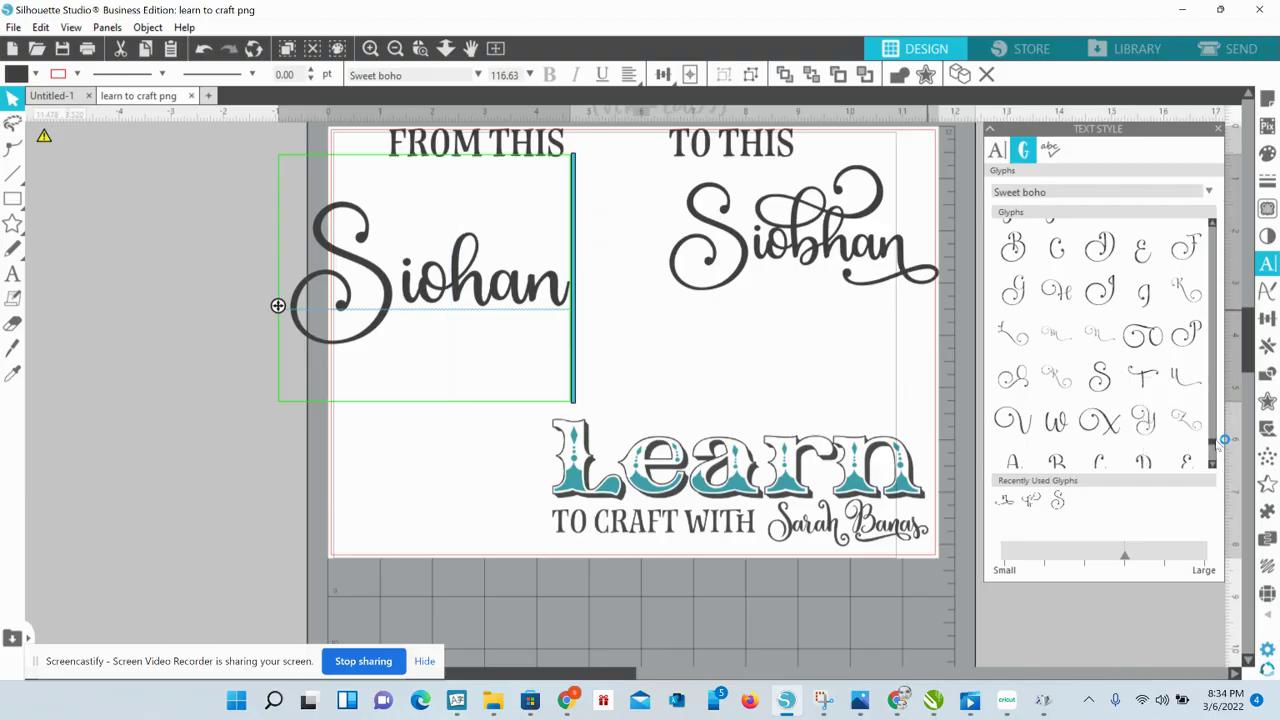
pyautogui.scroll(-10, 1218, 430)
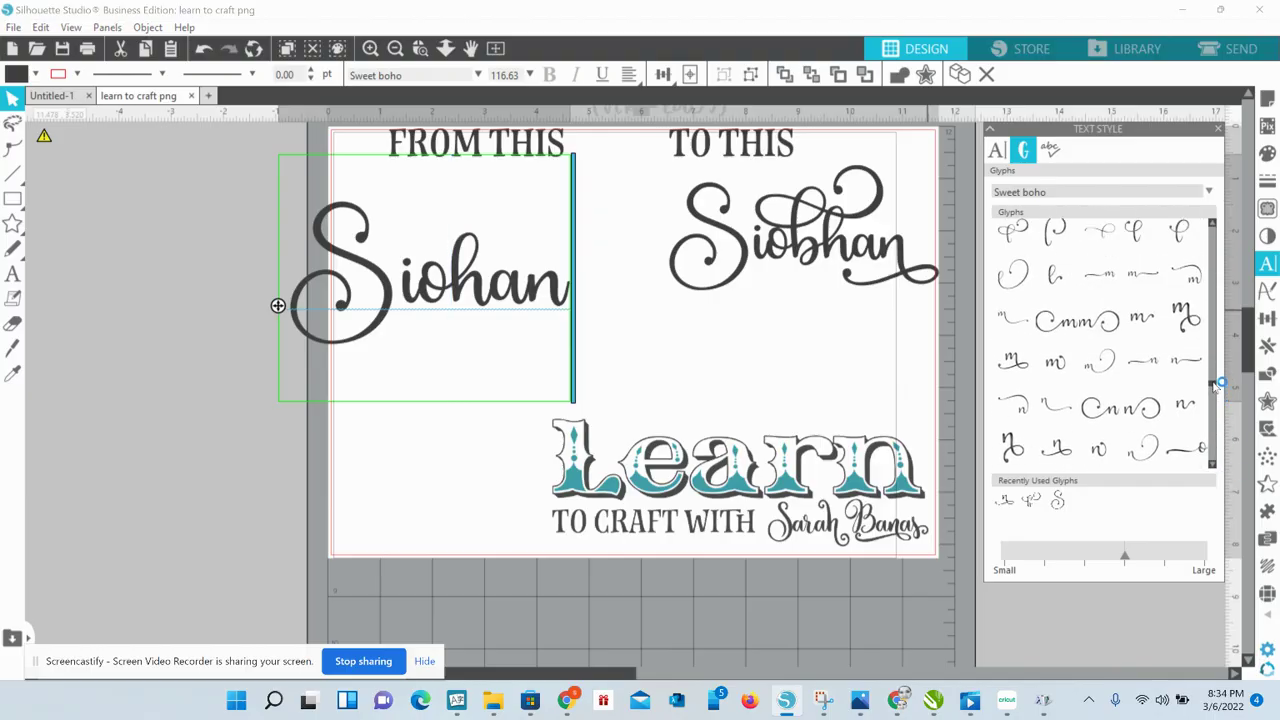
pyautogui.scroll(-10, 1218, 375)
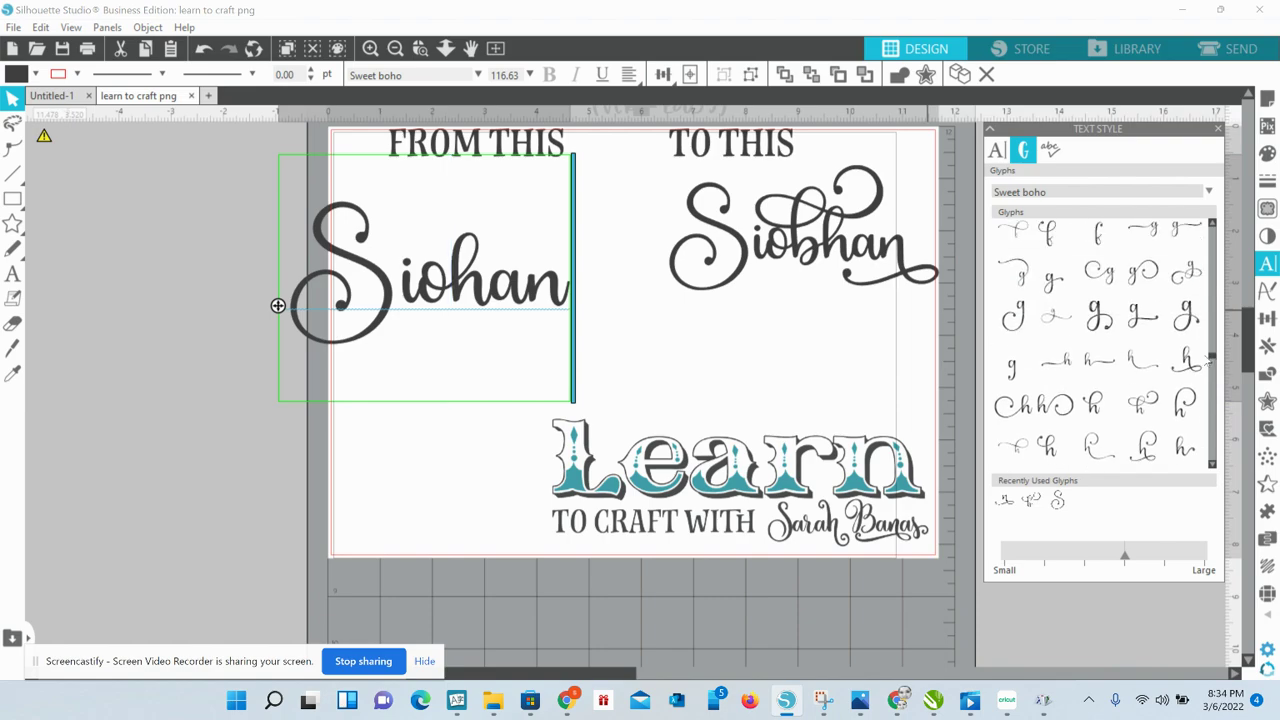
pyautogui.scroll(8, 1203, 349)
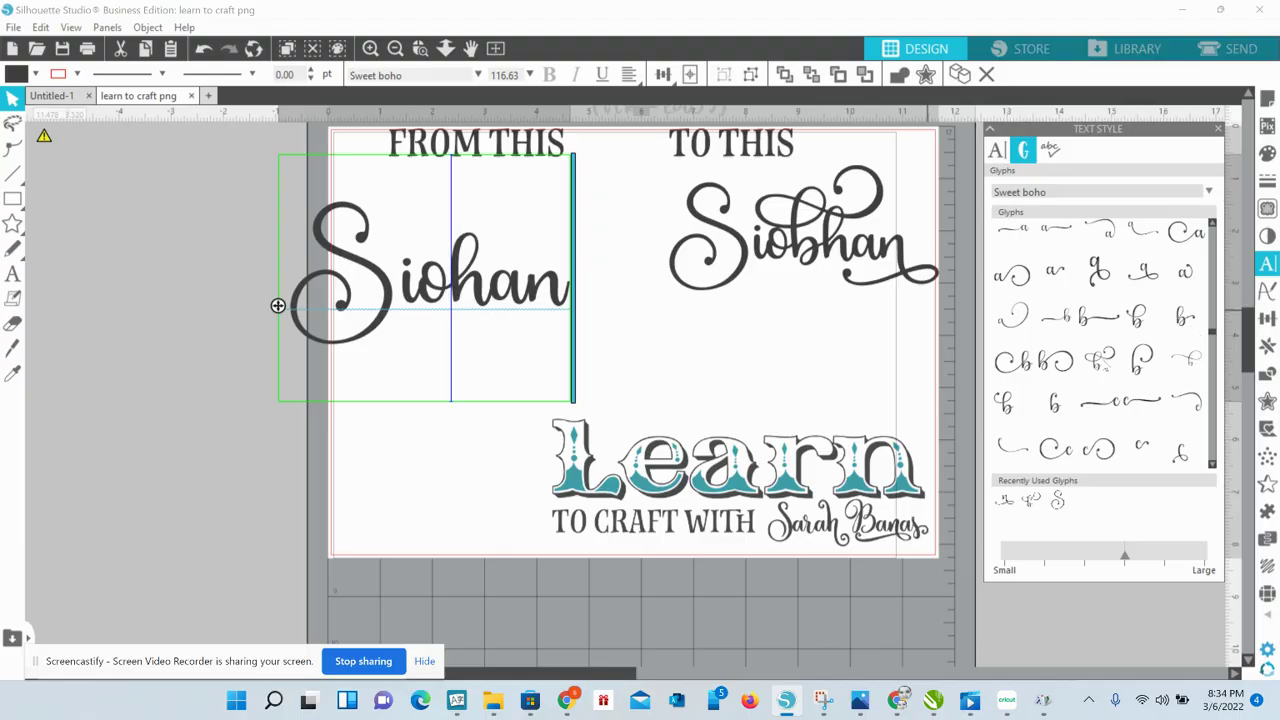
pyautogui.doubleClick(1105, 364)
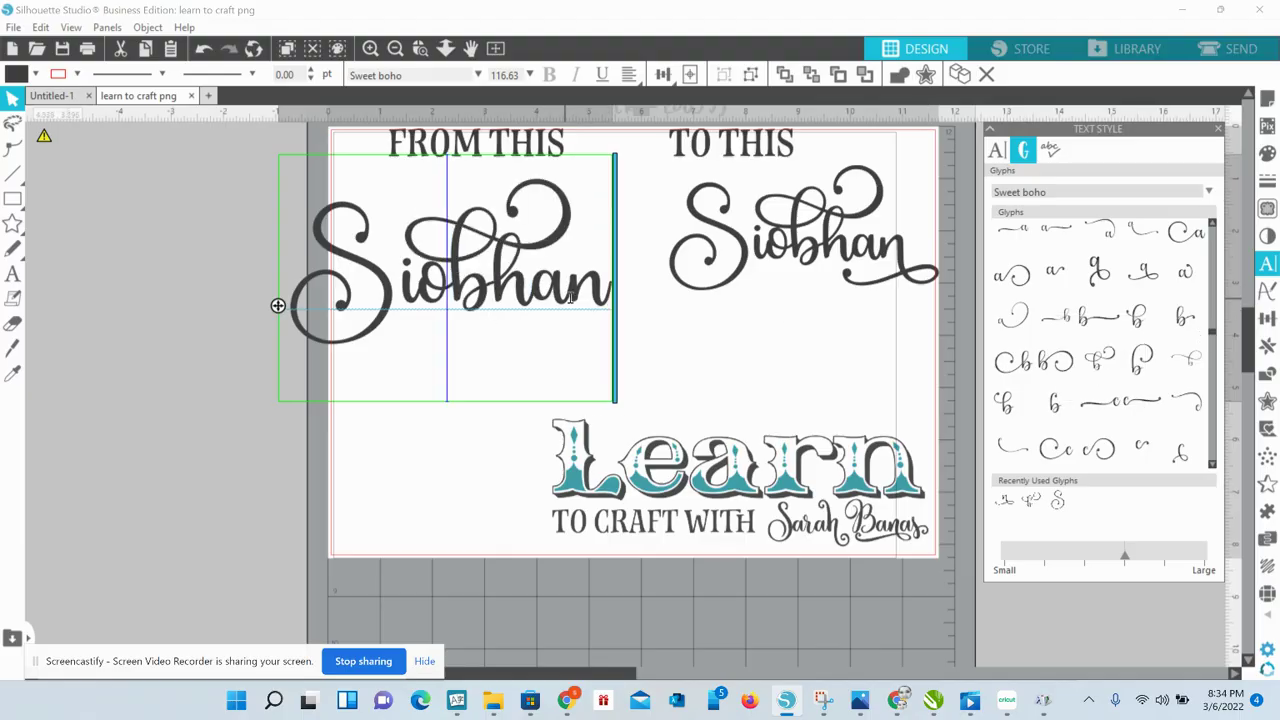
pyautogui.press('Escape')
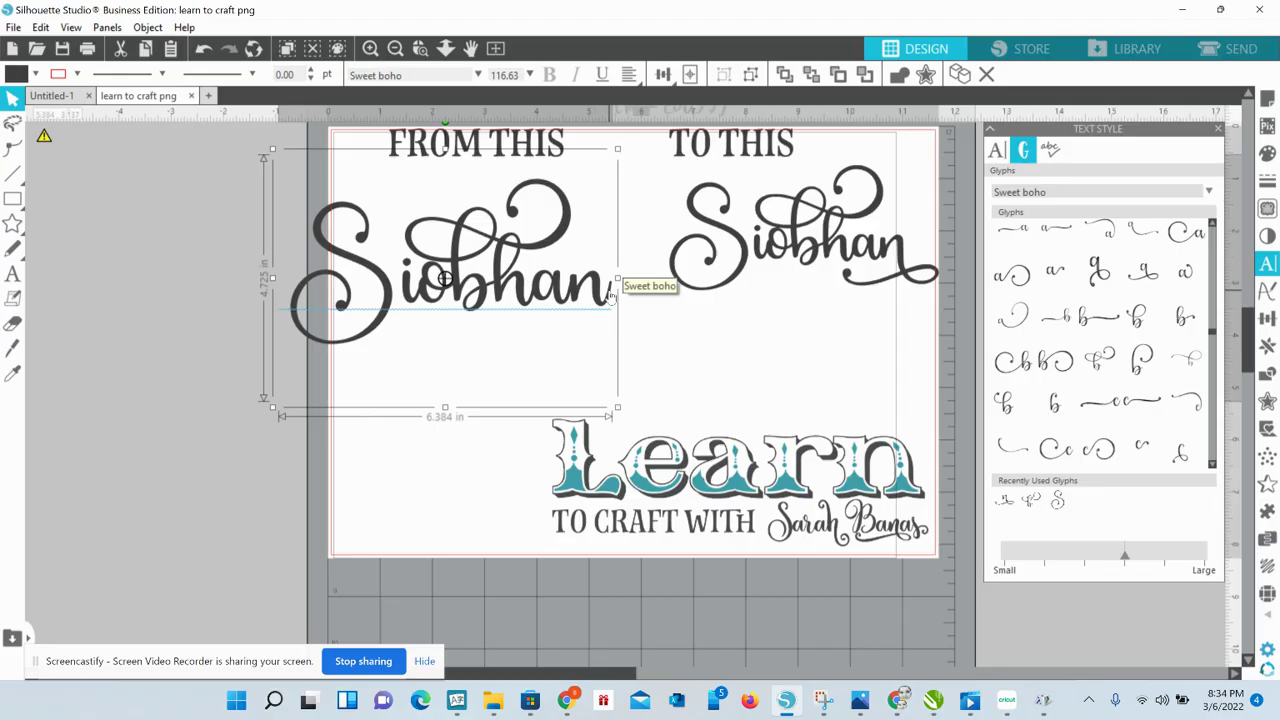
# Replace the final n of the name under FROM THIS with the n glyph whose tail curls back underneath
pyautogui.doubleClick(608, 291)
pyautogui.press('BackSpace')
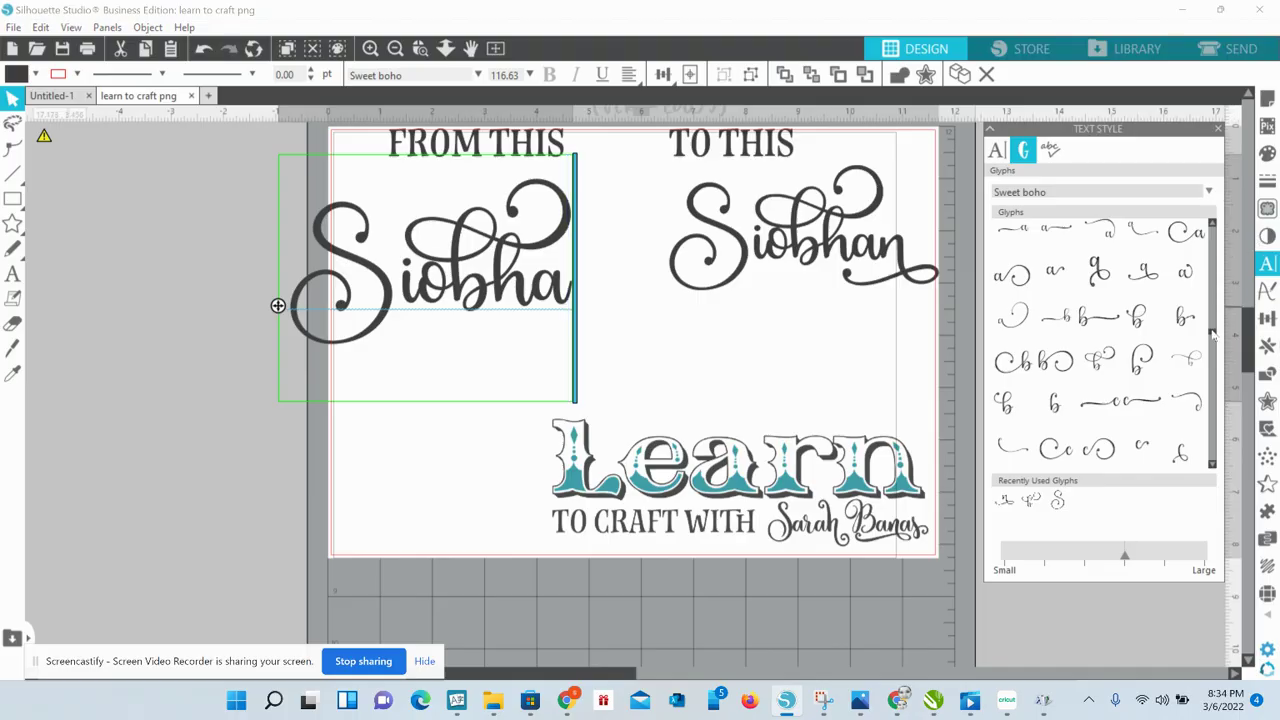
pyautogui.moveTo(1213, 335); pyautogui.dragTo(1197, 391)
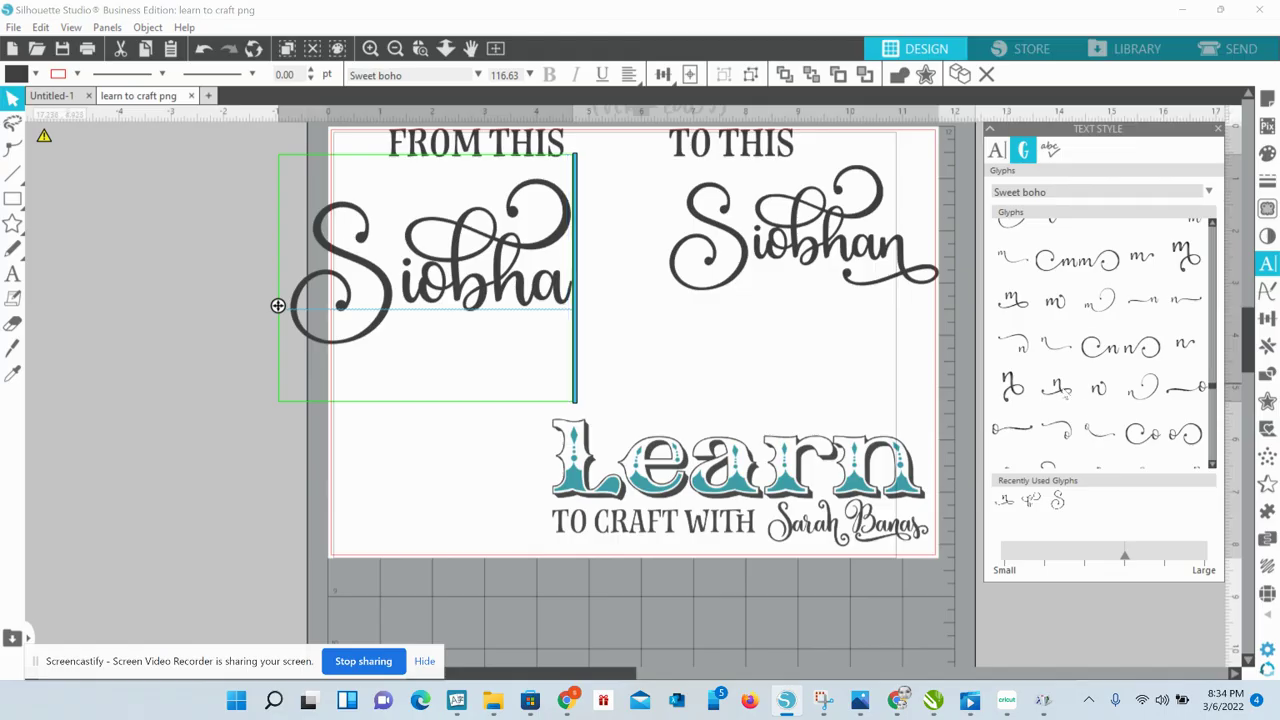
pyautogui.doubleClick(1062, 392)
pyautogui.click(480, 417)
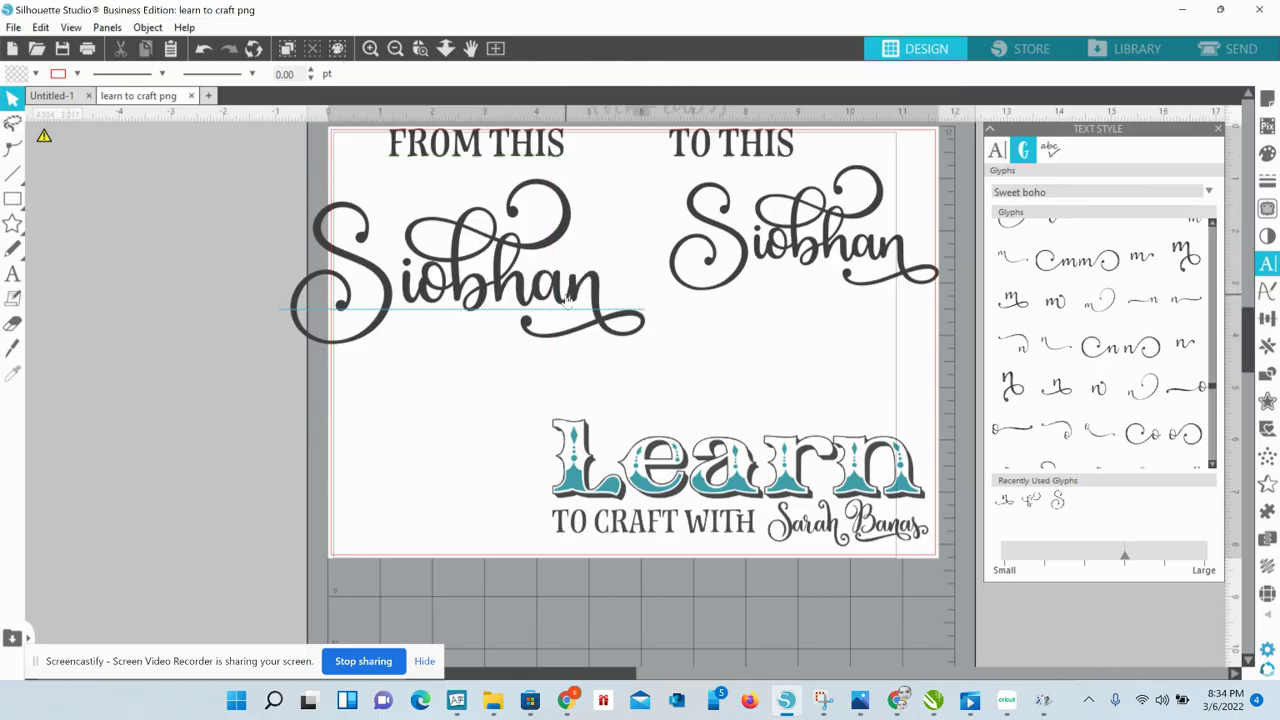
# Clear the decorated name under FROM THIS, retype it in plain Sweet boho letters, and move it fully onto the page
pyautogui.doubleClick(641, 330)
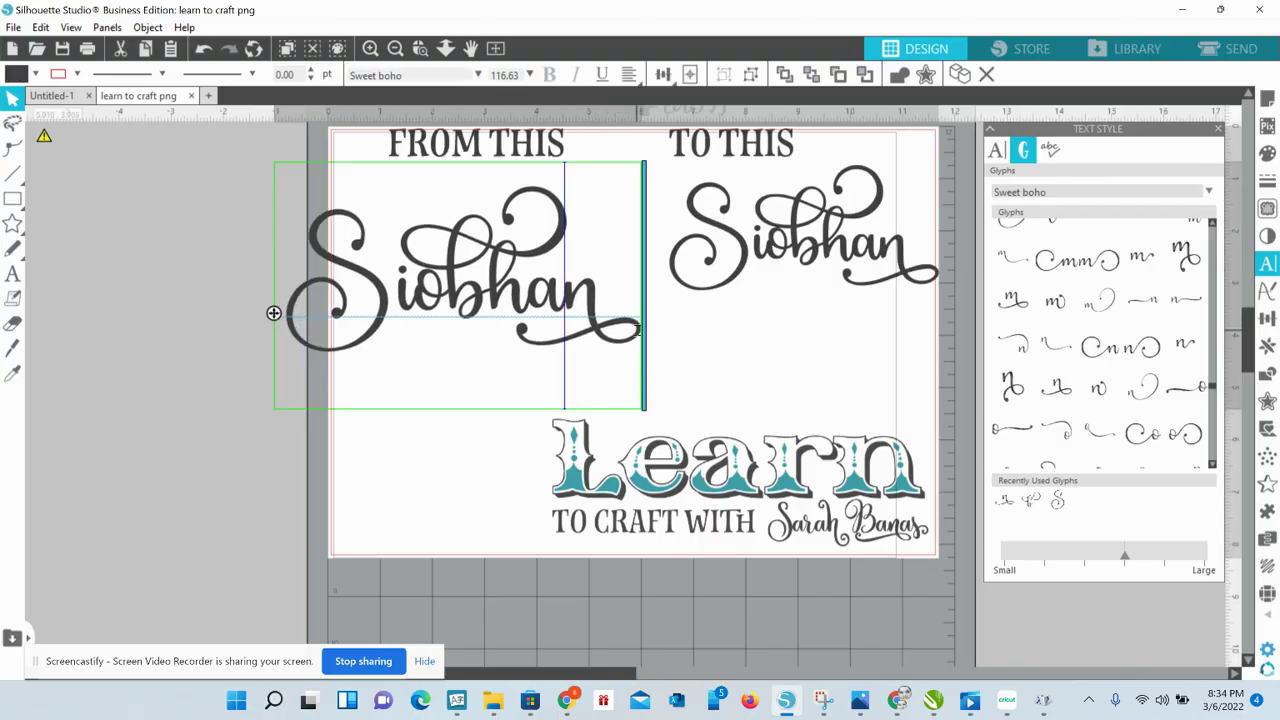
pyautogui.press('BackSpace')
pyautogui.press('BackSpace')
pyautogui.press('BackSpace')
pyautogui.press('BackSpace')
pyautogui.press('BackSpace')
pyautogui.press('BackSpace')
pyautogui.press('BackSpace')
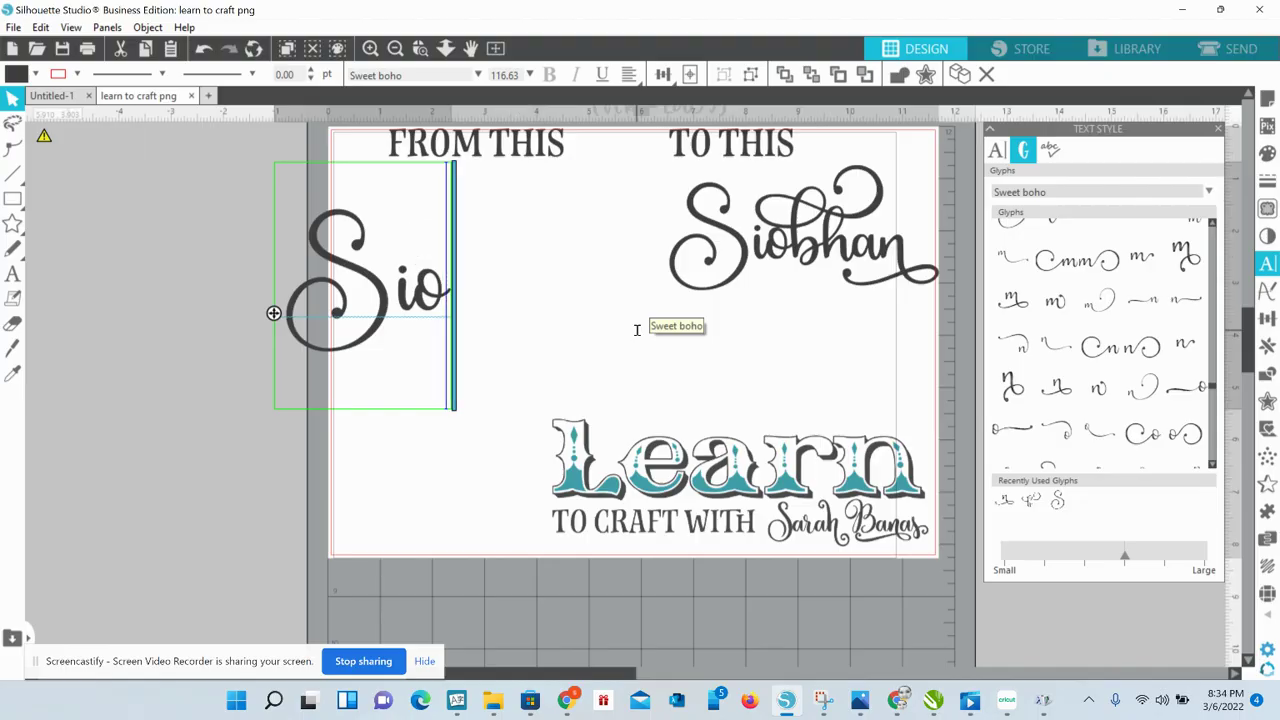
pyautogui.write('S')
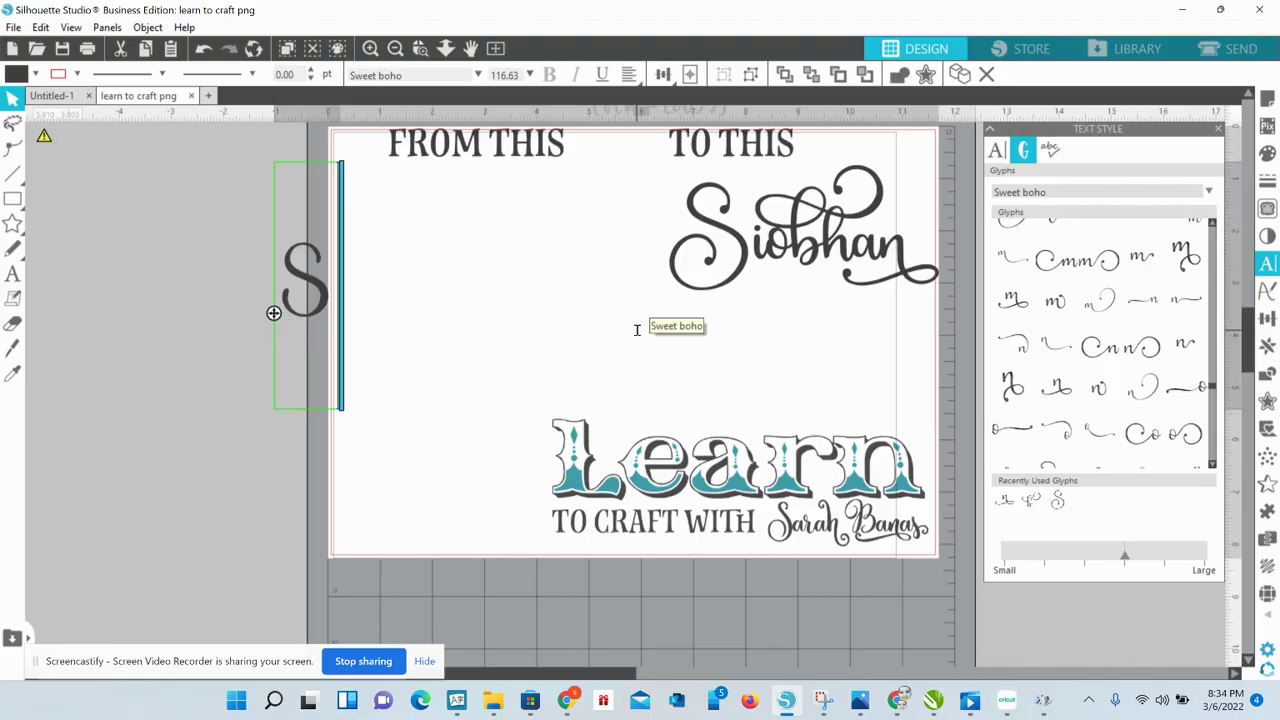
pyautogui.write('iog')
pyautogui.press('BackSpace')
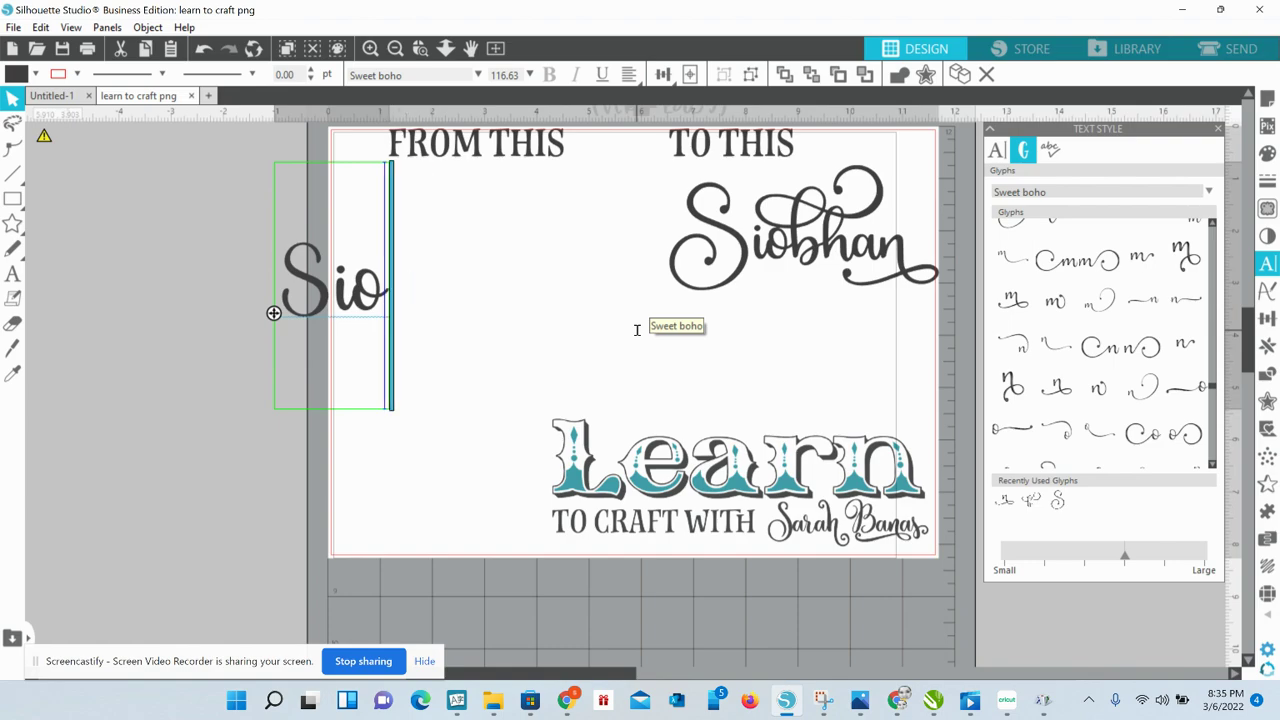
pyautogui.write('bhan')
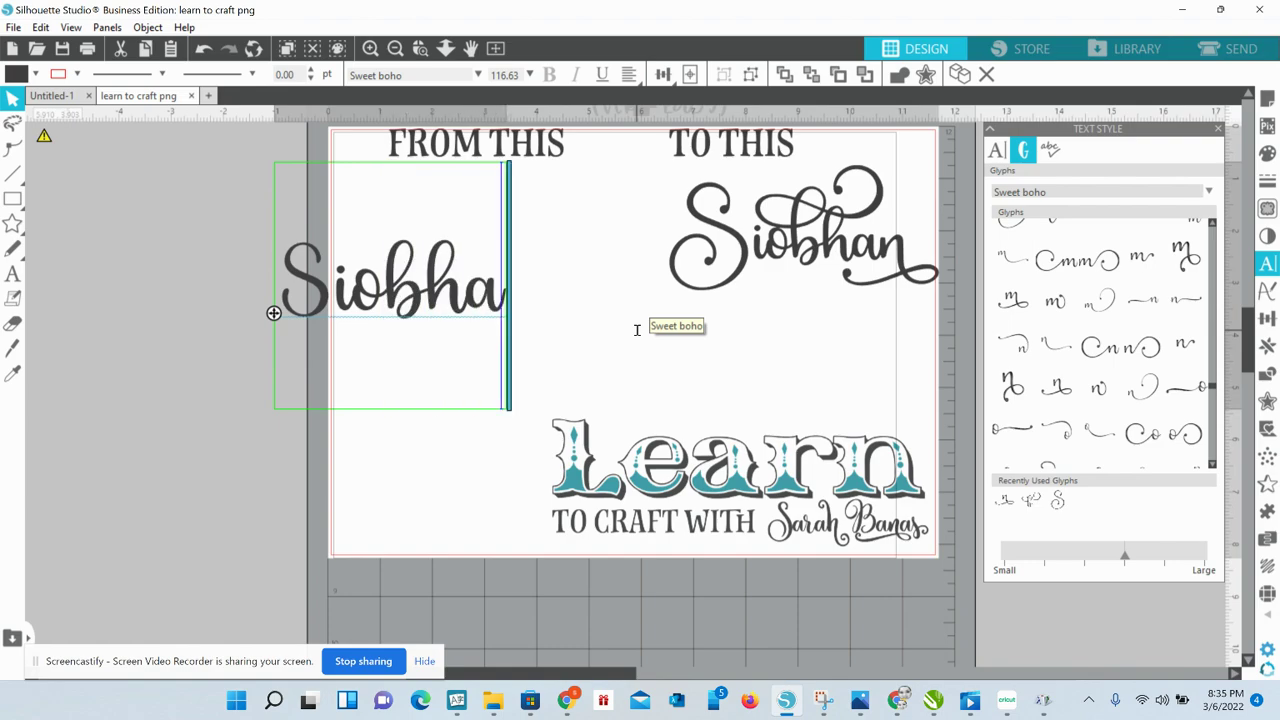
pyautogui.click(103, 208)
pyautogui.moveTo(307, 284); pyautogui.dragTo(390, 272)
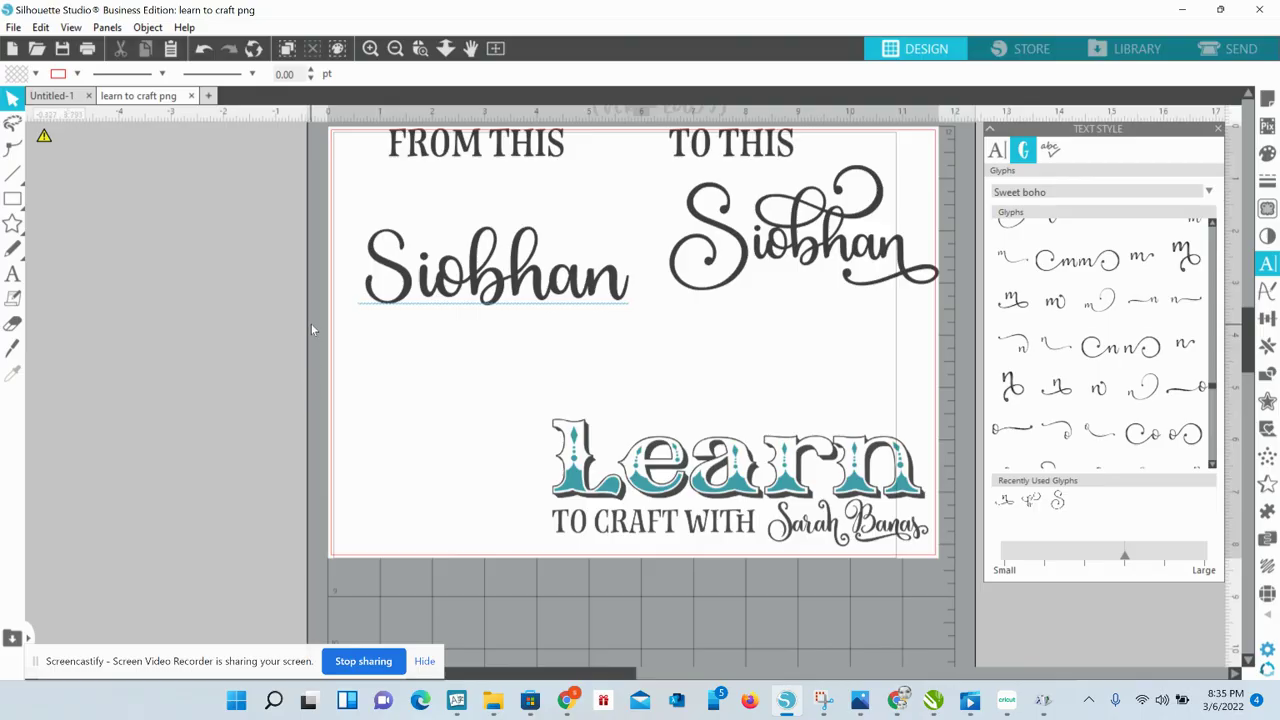
# Open the Windows Character Map through the system search and set its font to Sweet boho
pyautogui.click(237, 701)
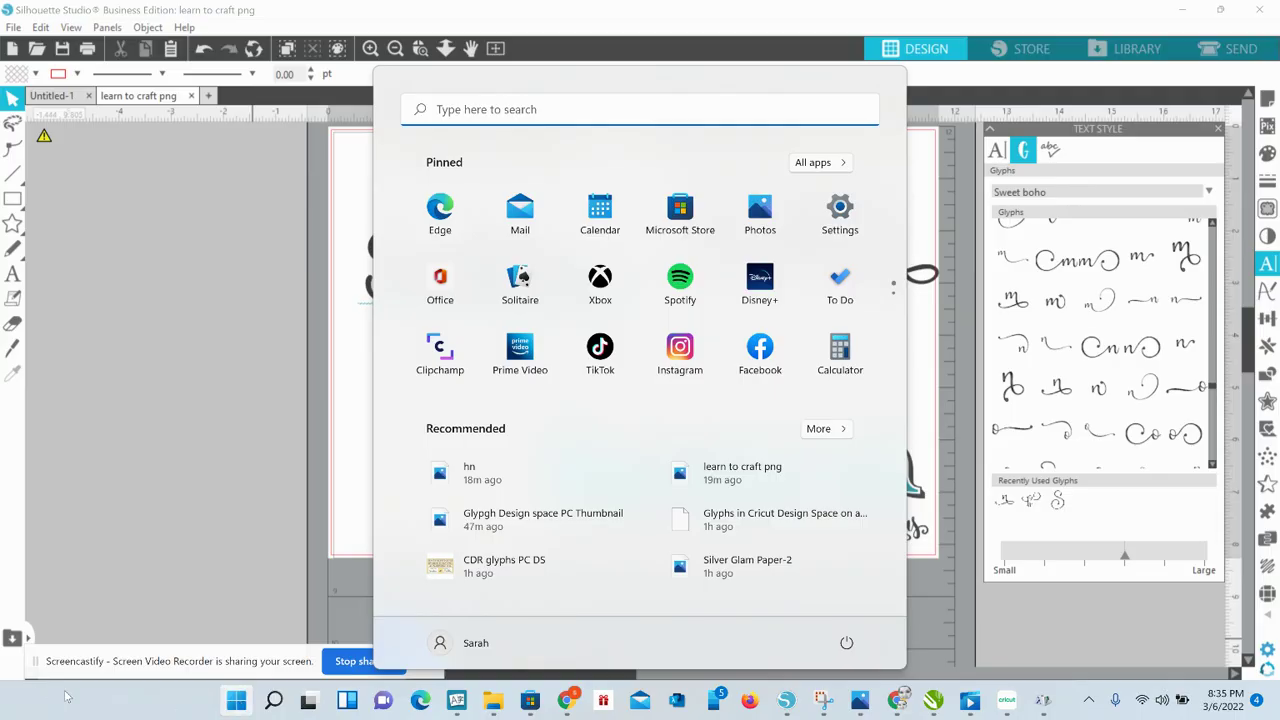
pyautogui.click(619, 107)
pyautogui.write('ch')
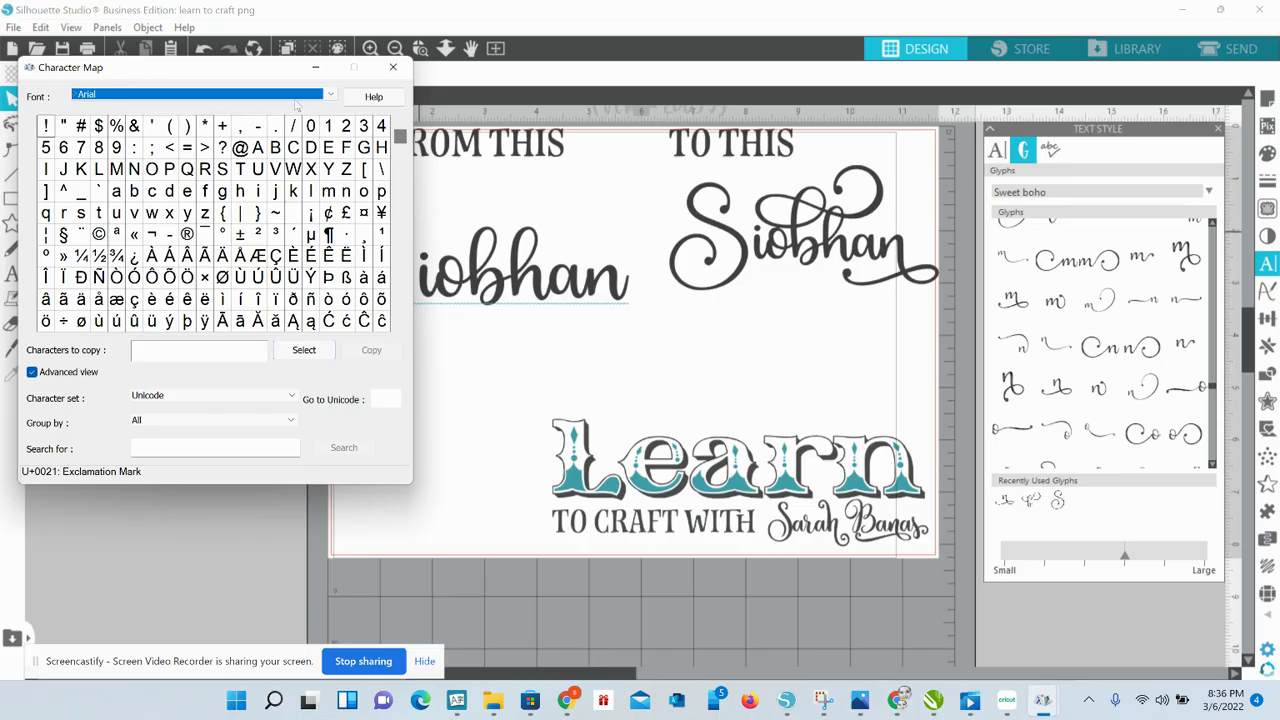
pyautogui.click(330, 95)
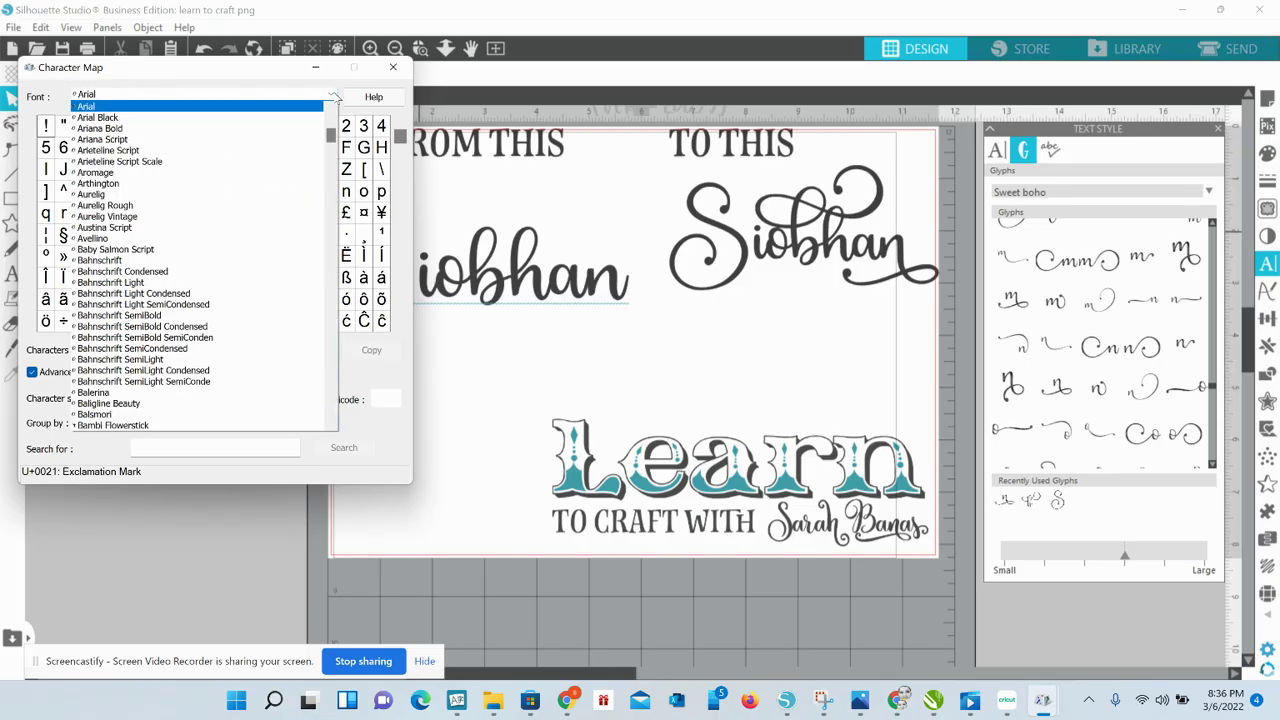
pyautogui.moveTo(331, 136); pyautogui.dragTo(331, 373)
pyautogui.click(166, 316)
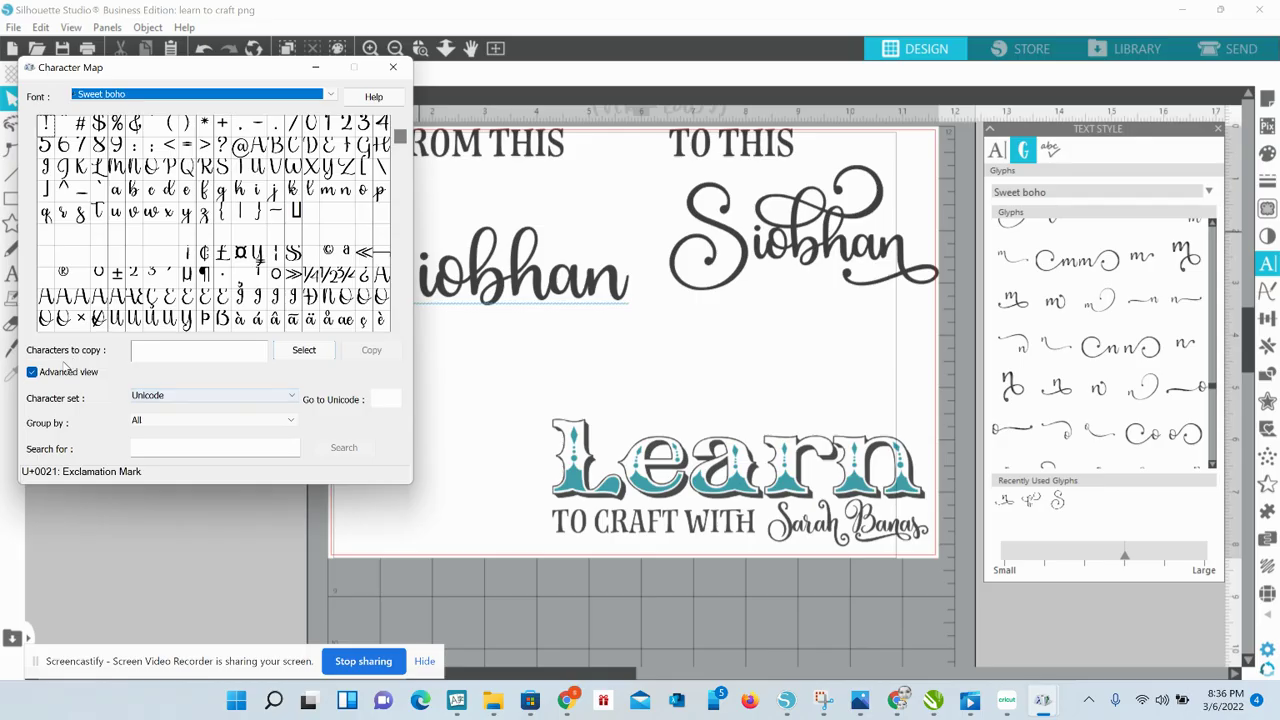
# With Advanced view enabled, group the Sweet boho characters by Unicode Subrange and show the Private Use Characters
pyautogui.click(31, 372)
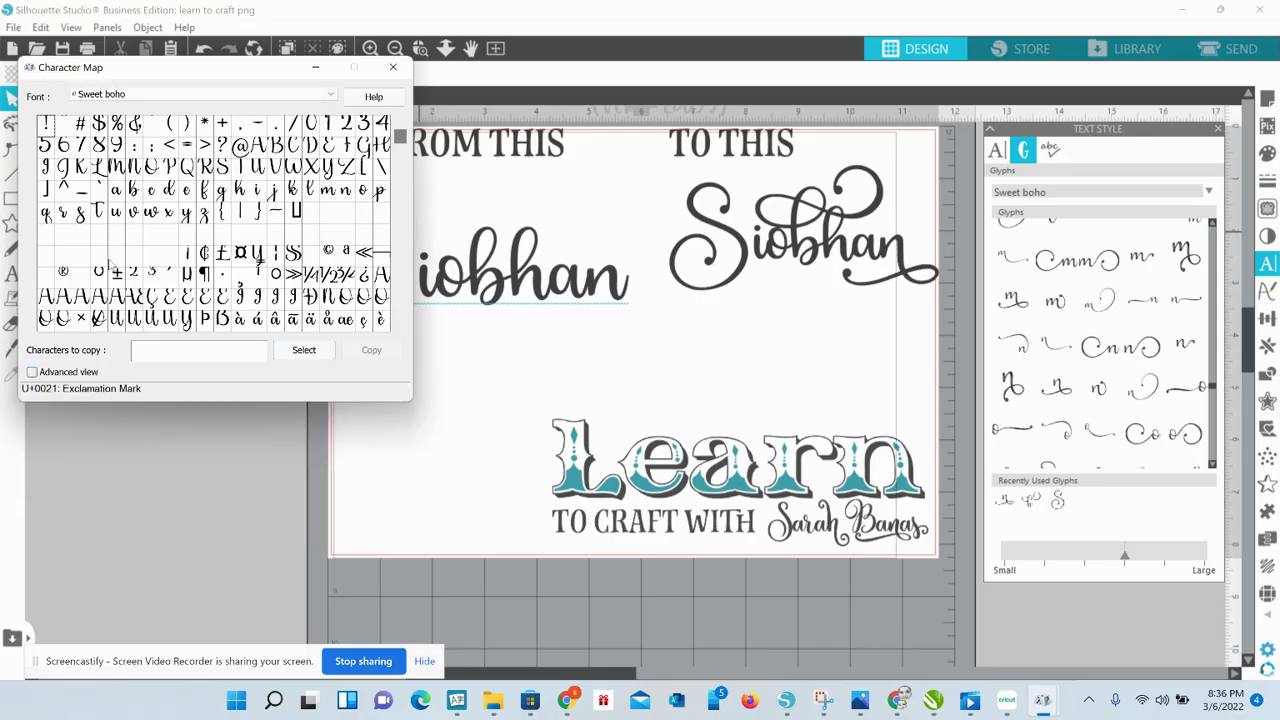
pyautogui.click(32, 373)
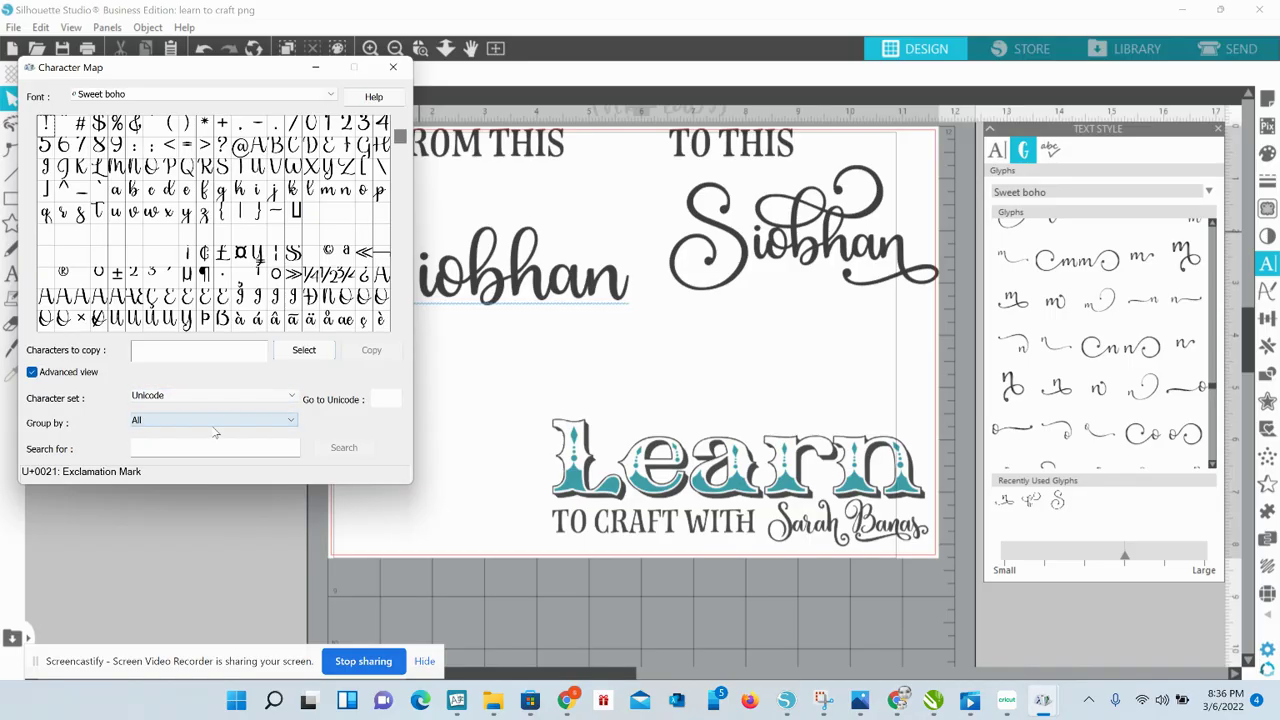
pyautogui.click(293, 424)
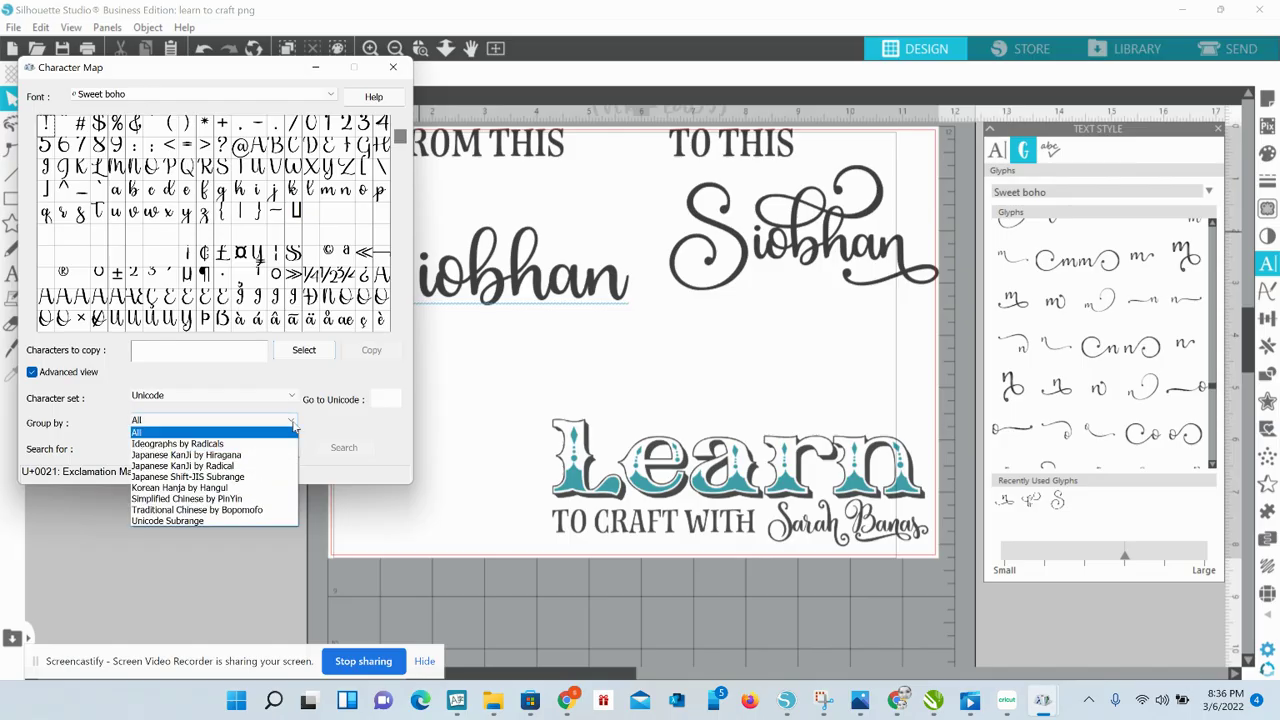
pyautogui.click(228, 522)
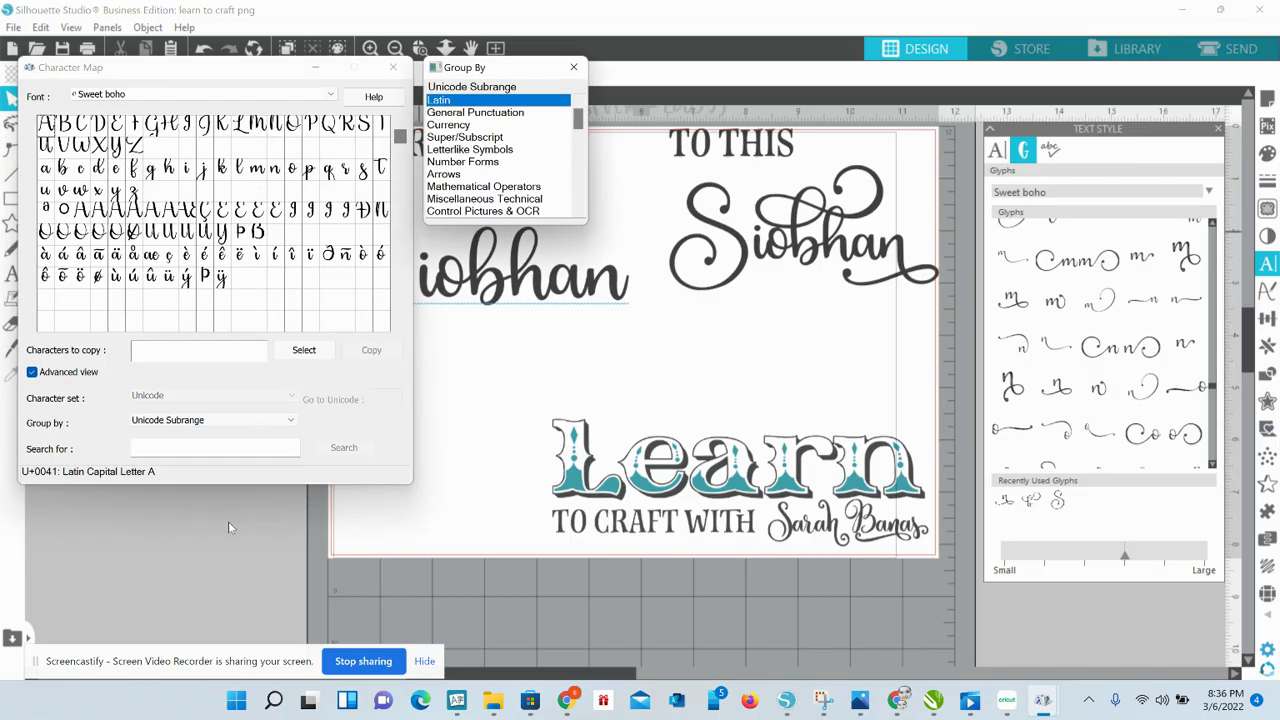
pyautogui.moveTo(578, 124); pyautogui.dragTo(577, 197)
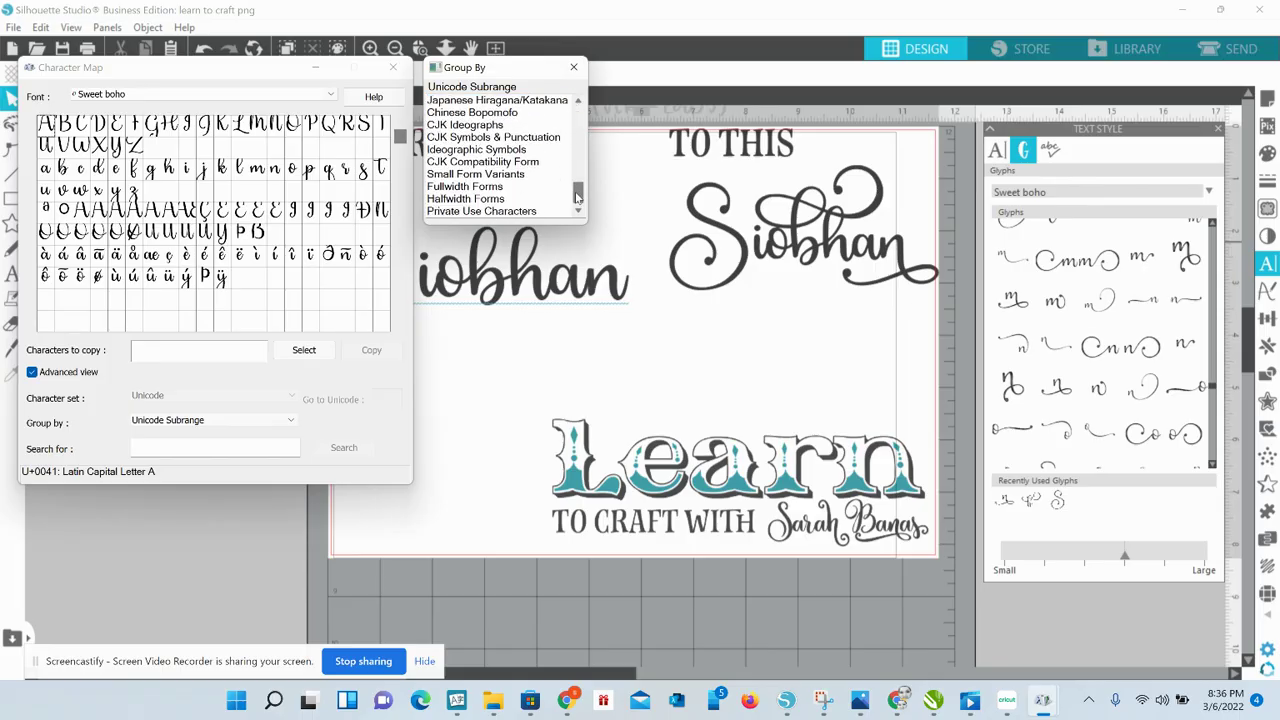
pyautogui.click(521, 213)
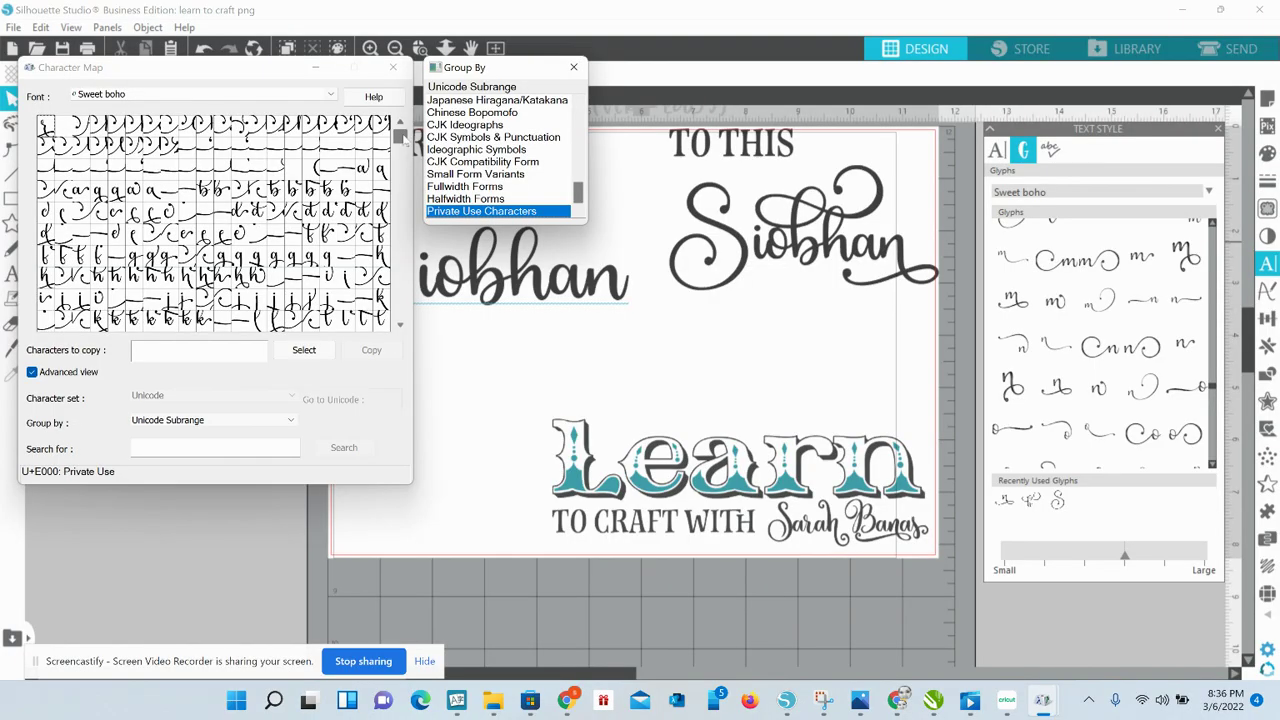
# Copy the b glyph with the long looping flourish (U+E049) from the Private Use Characters, and minimise Character Map
pyautogui.moveTo(404, 141); pyautogui.dragTo(406, 147)
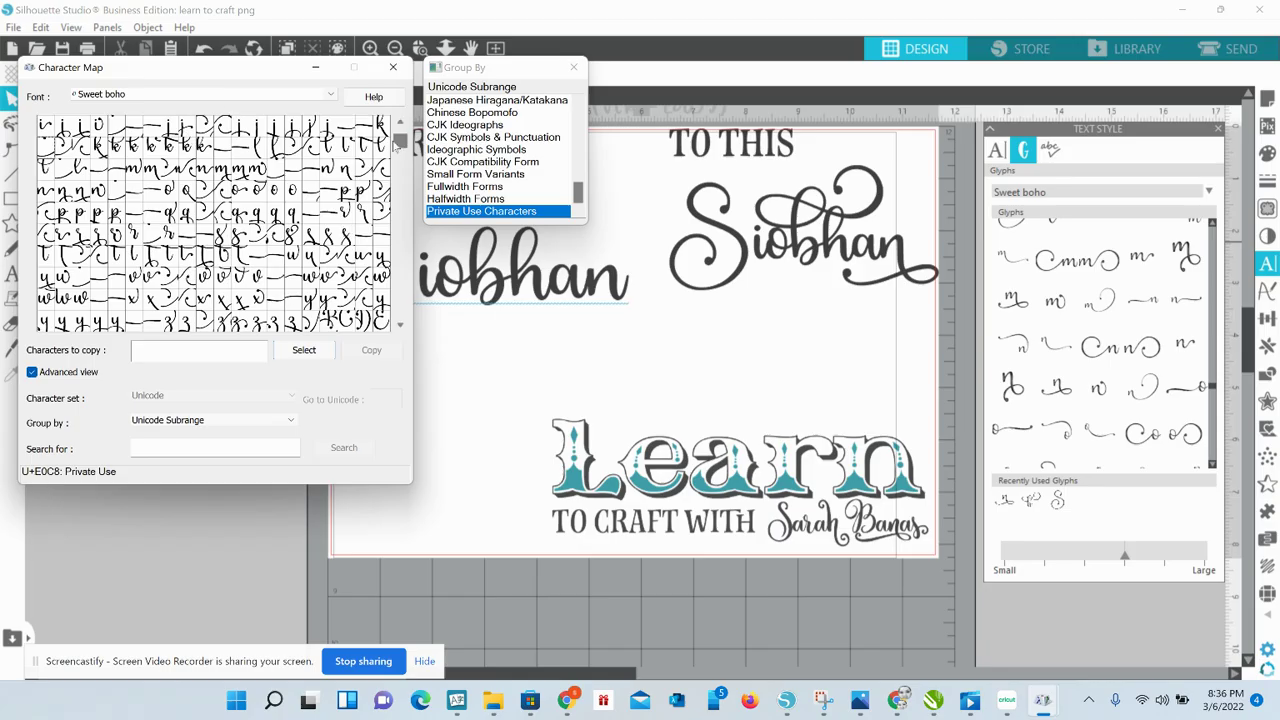
pyautogui.scroll(3, 403, 147)
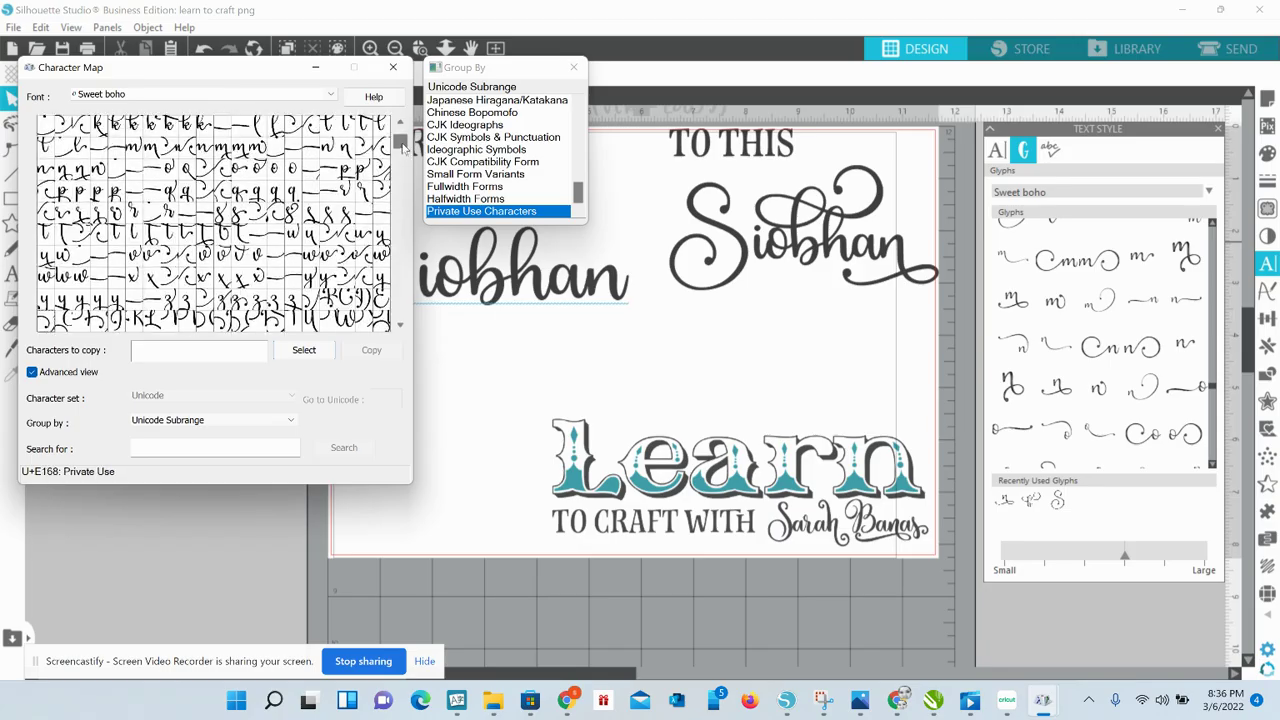
pyautogui.click(268, 184)
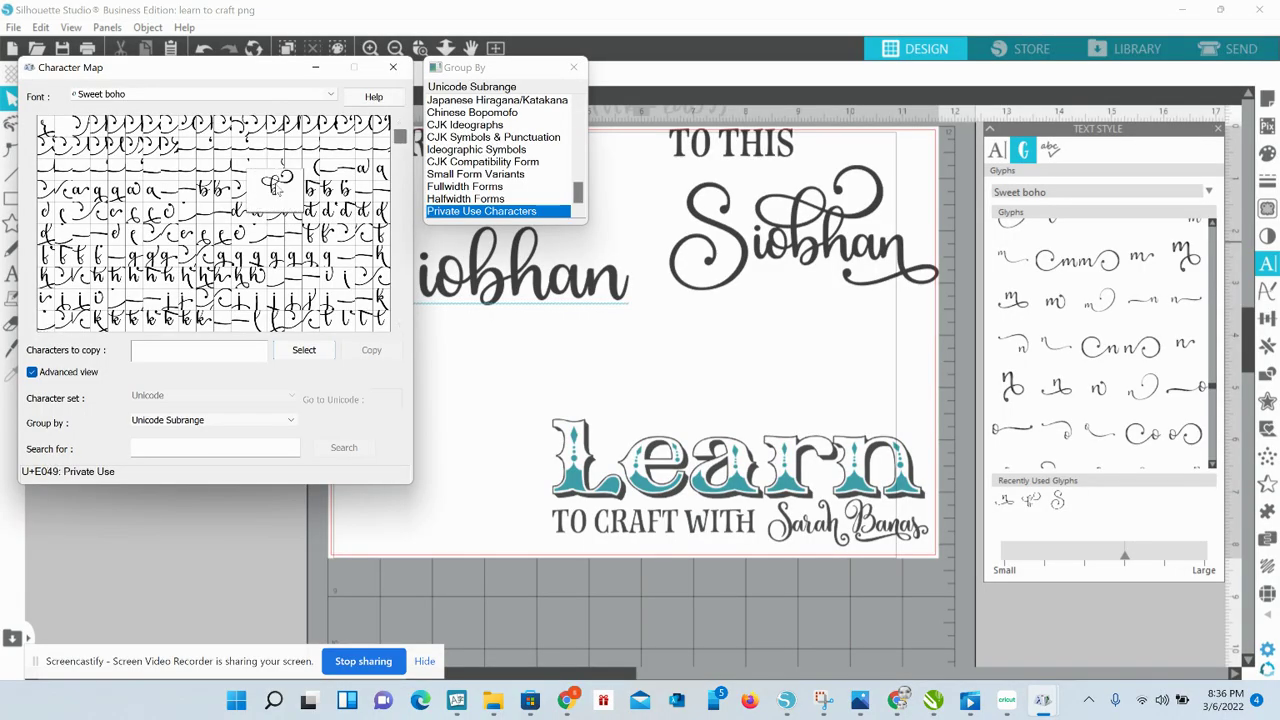
pyautogui.click(304, 350)
pyautogui.click(388, 355)
pyautogui.click(318, 67)
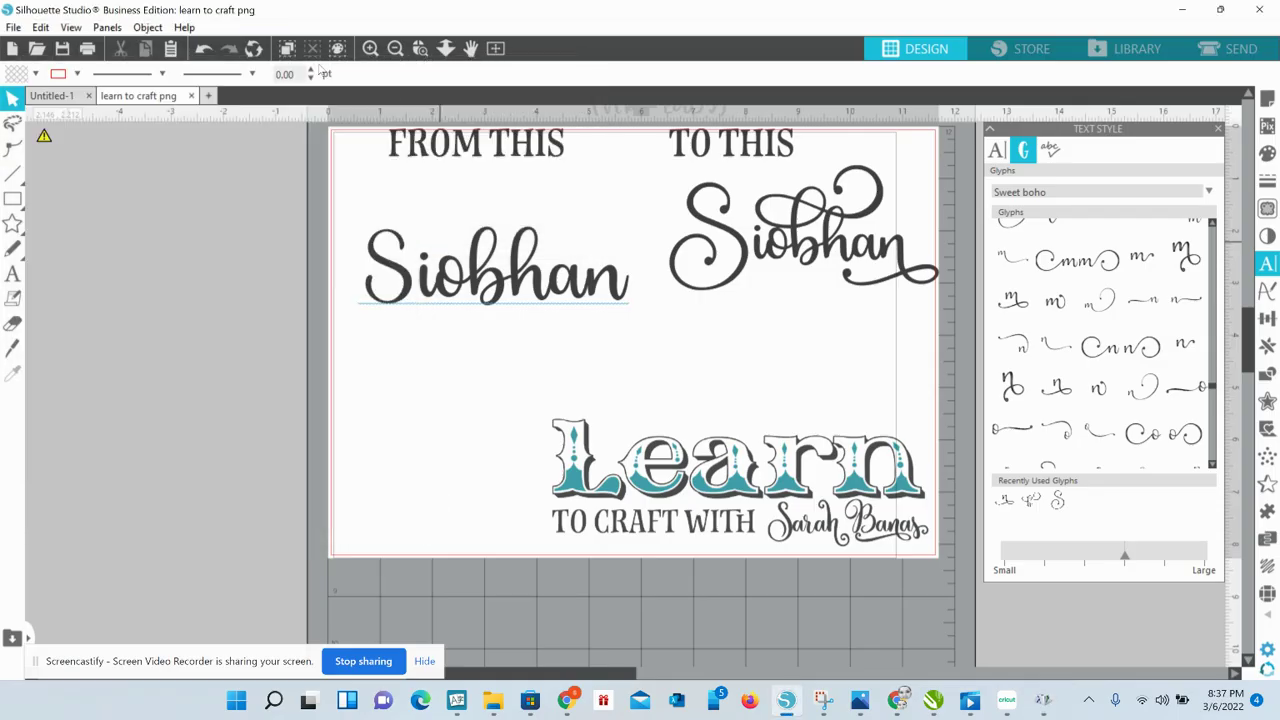
# Replace the plain b in the name under FROM THIS with the copied flourished b glyph
pyautogui.doubleClick(509, 287)
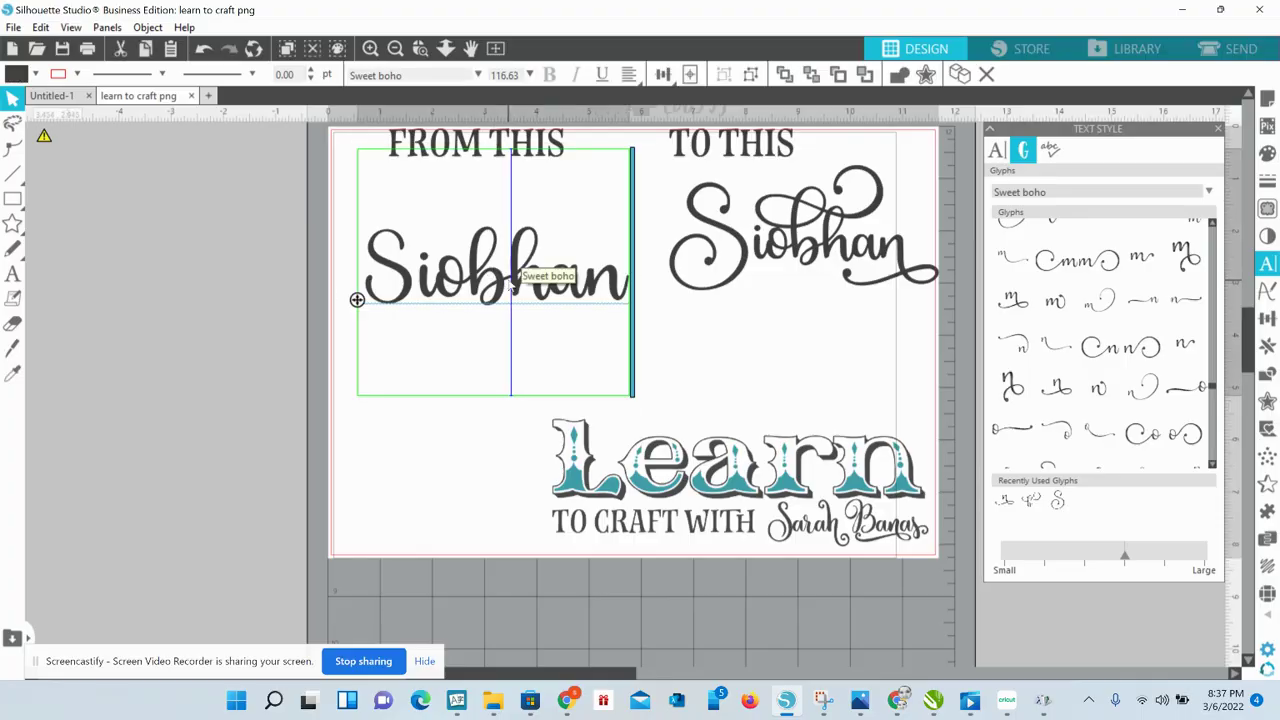
pyautogui.press('BackSpace')
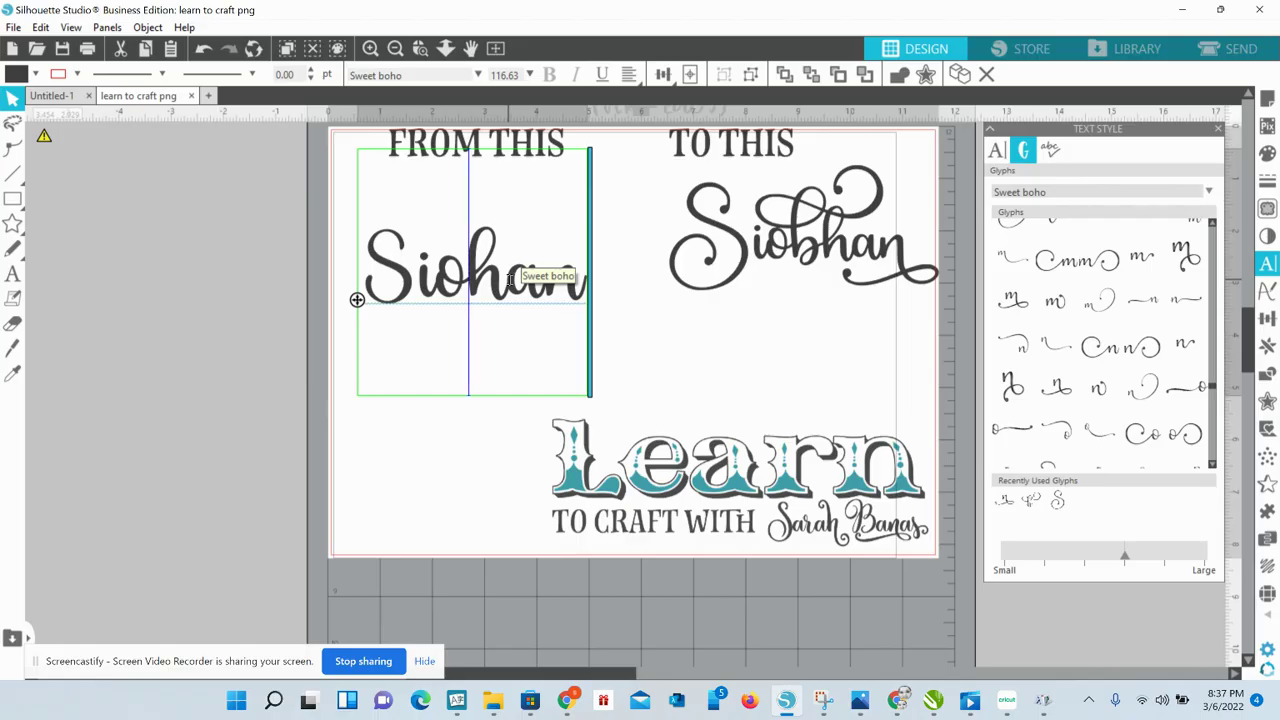
pyautogui.hotkey('ctrl', 'v')
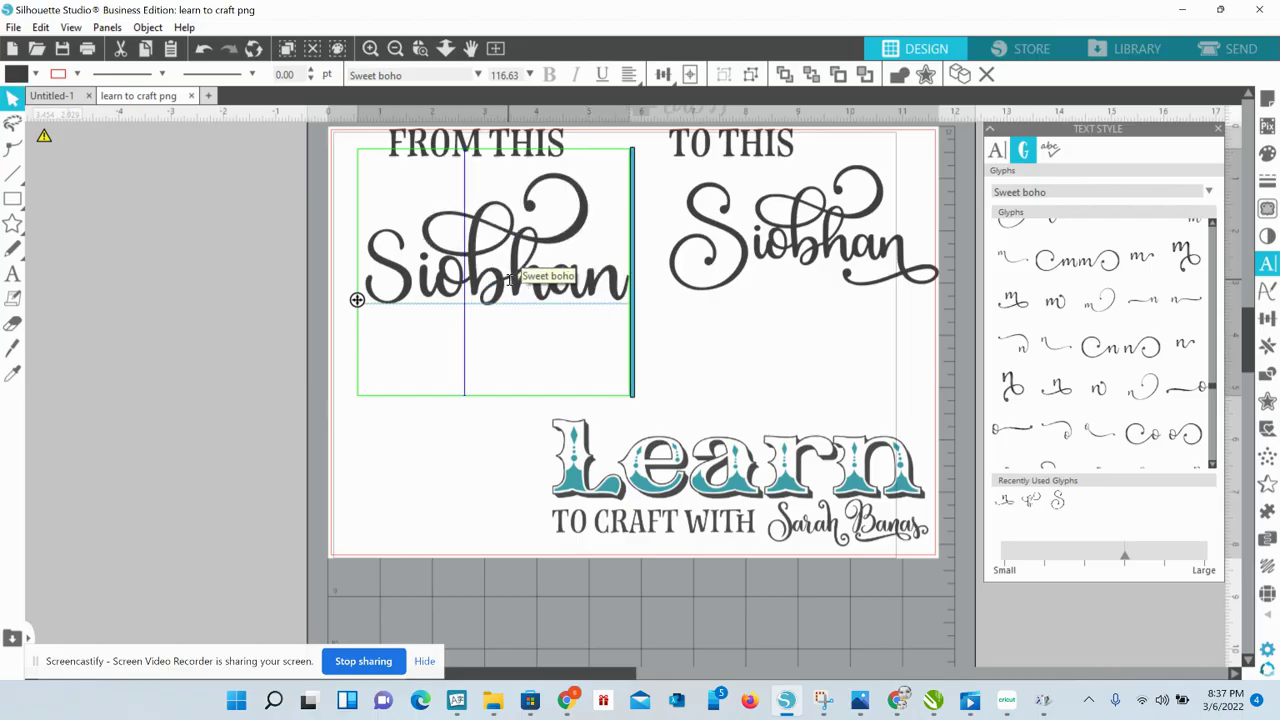
pyautogui.click(366, 480)
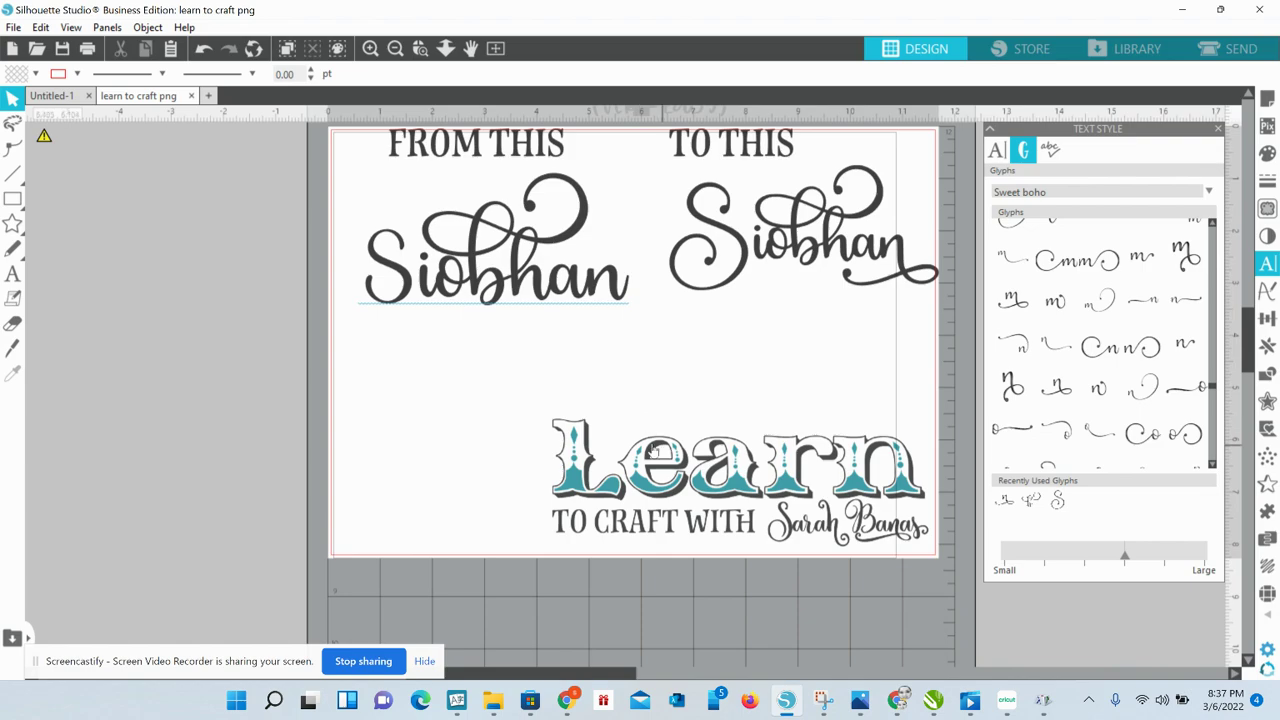
# Find the Microsoft Store by searching Windows for "play" and open it
pyautogui.click(236, 700)
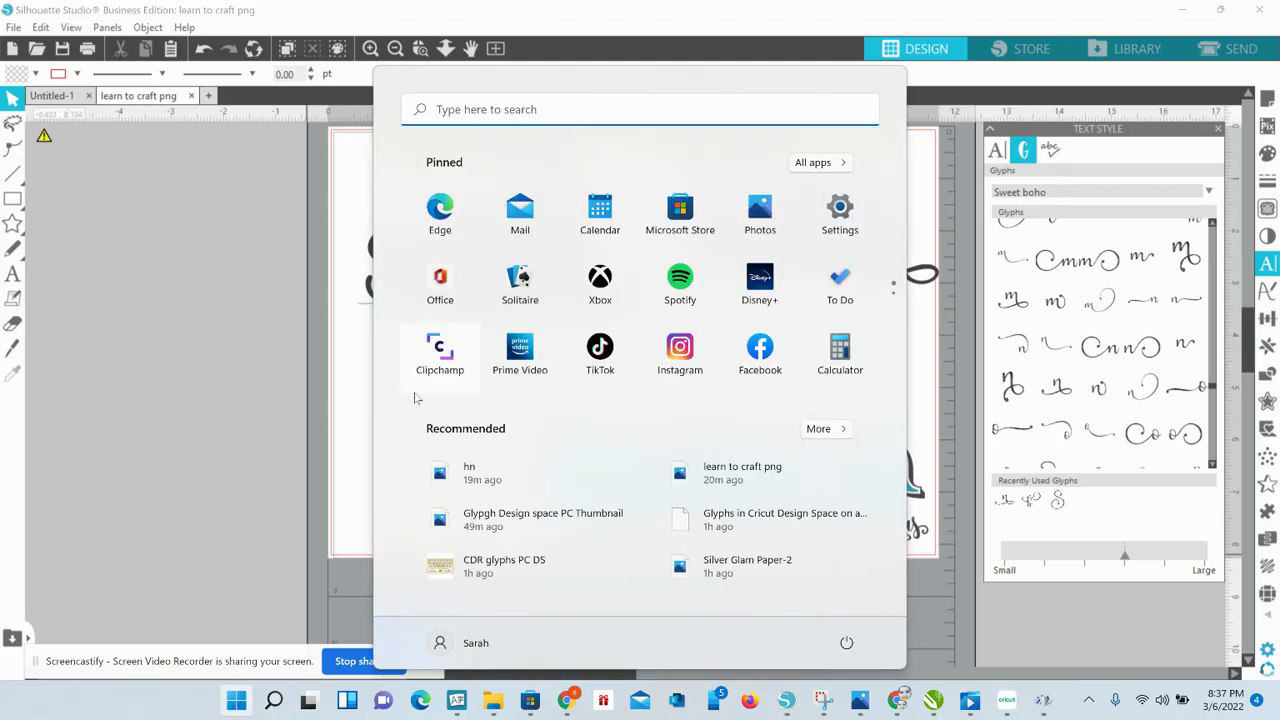
pyautogui.click(577, 106)
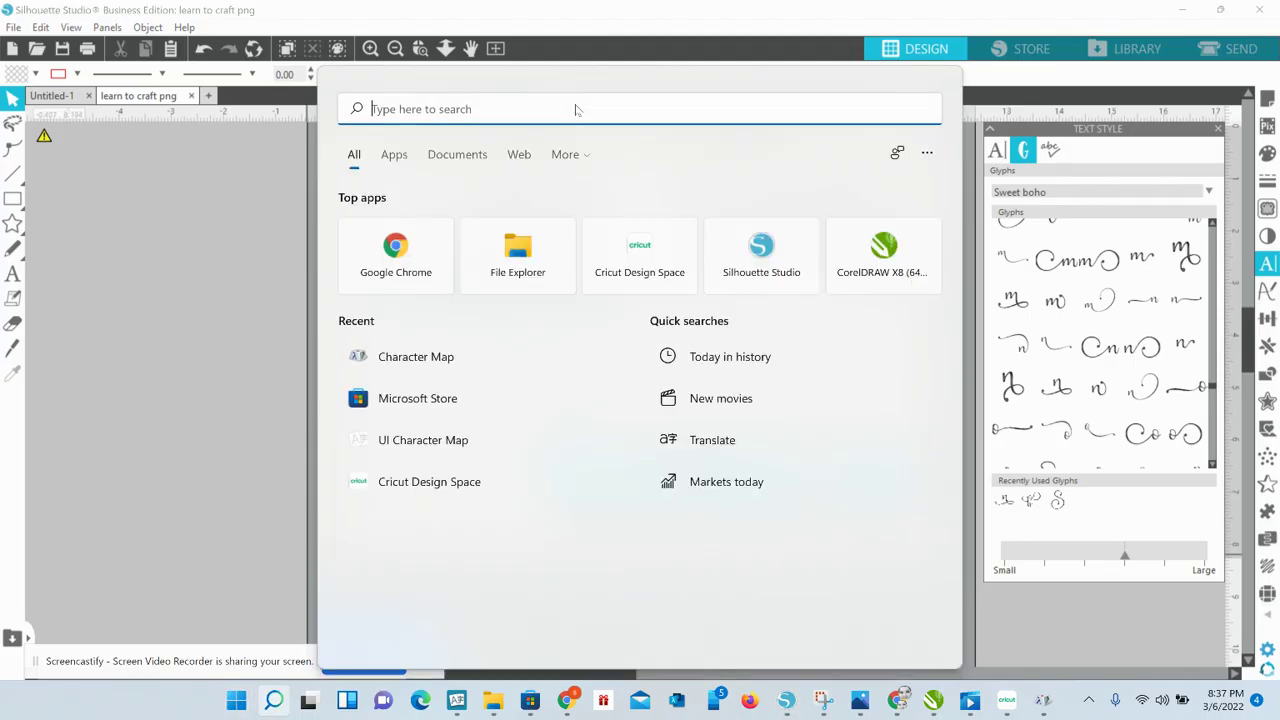
pyautogui.write('play')
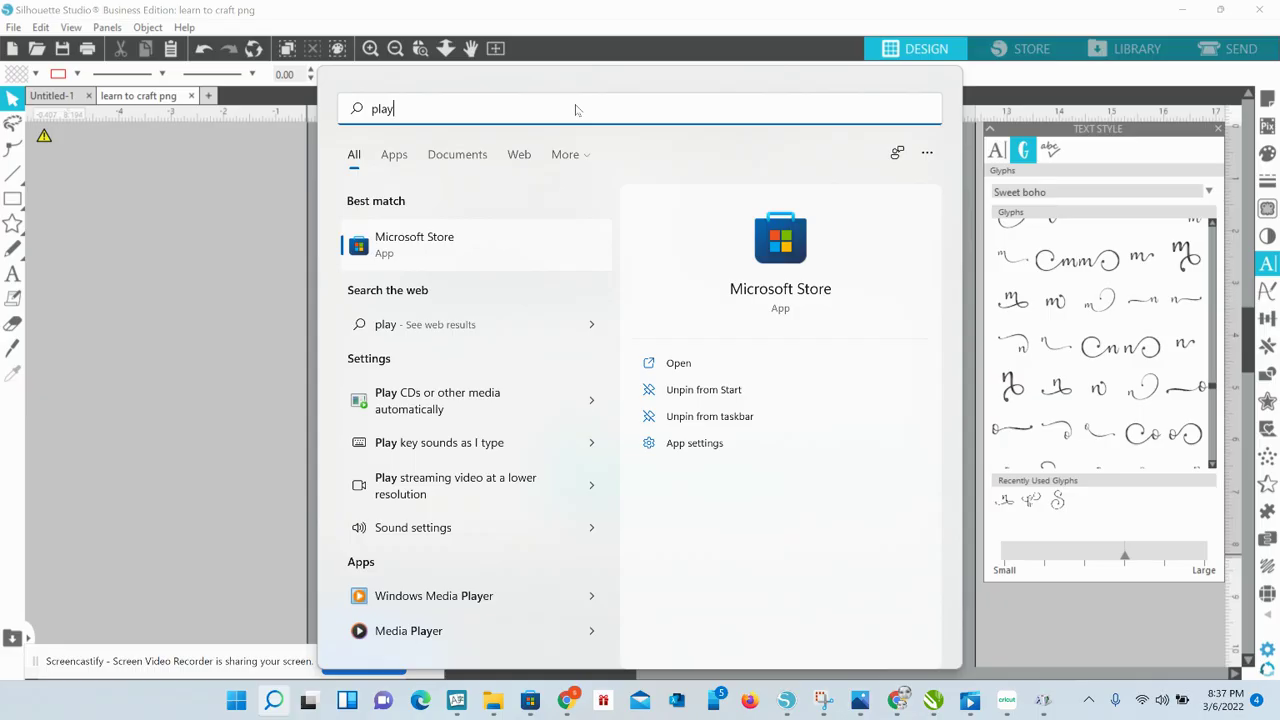
pyautogui.click(450, 242)
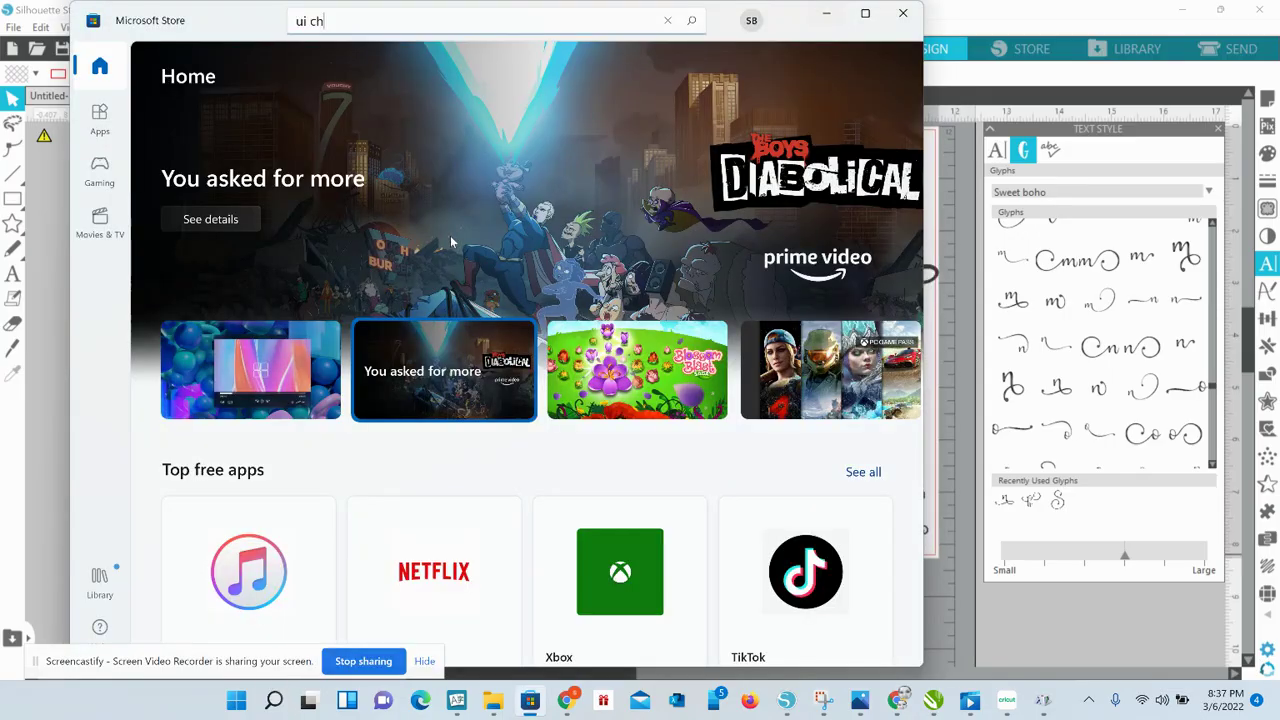
# Search the Microsoft Store for "ui ch", view the UI Character Map app page, and minimise the store
pyautogui.click(410, 20)
pyautogui.press('BackSpace')
pyautogui.press('BackSpace')
pyautogui.press('BackSpace')
pyautogui.press('BackSpace')
pyautogui.press('BackSpace')
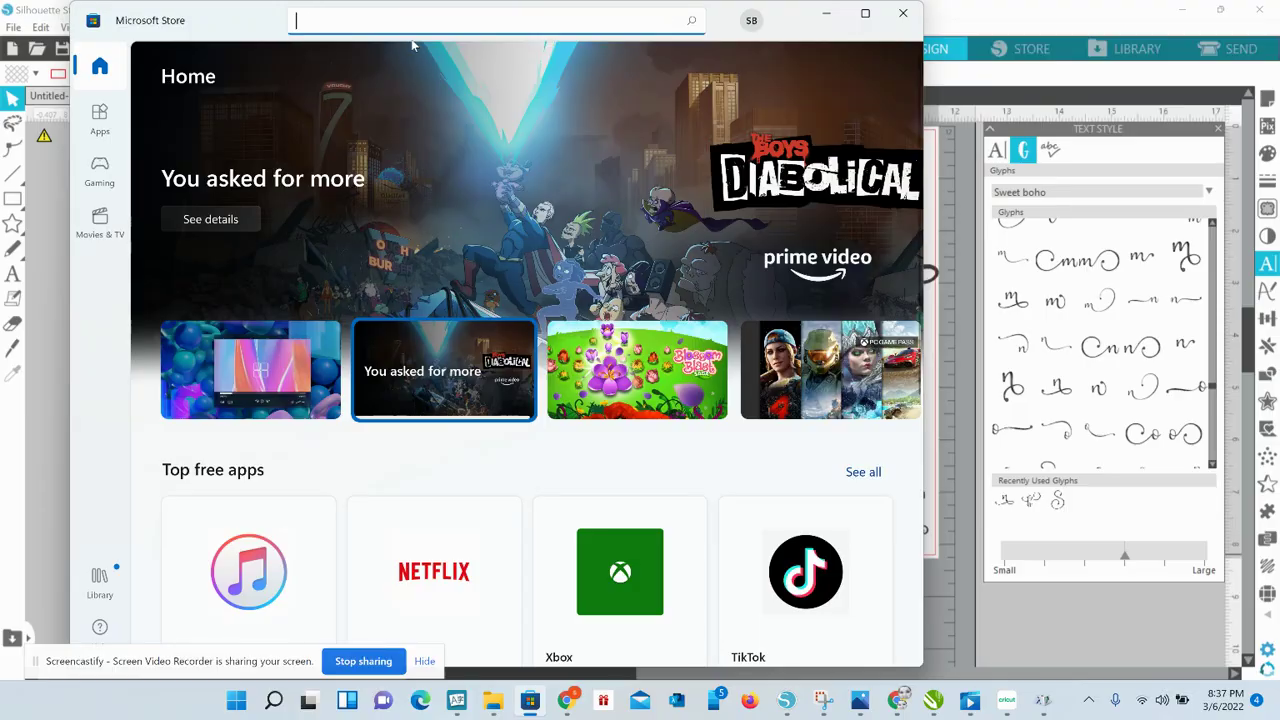
pyautogui.write('ui ')
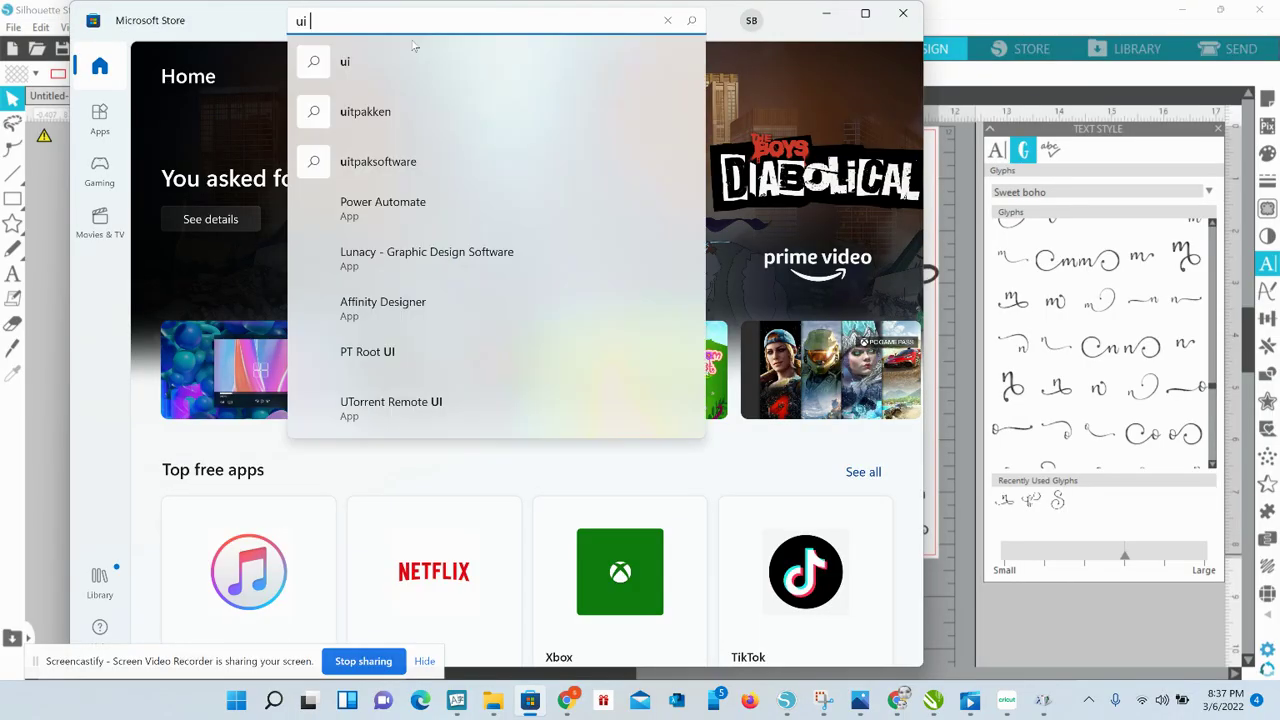
pyautogui.write('ch')
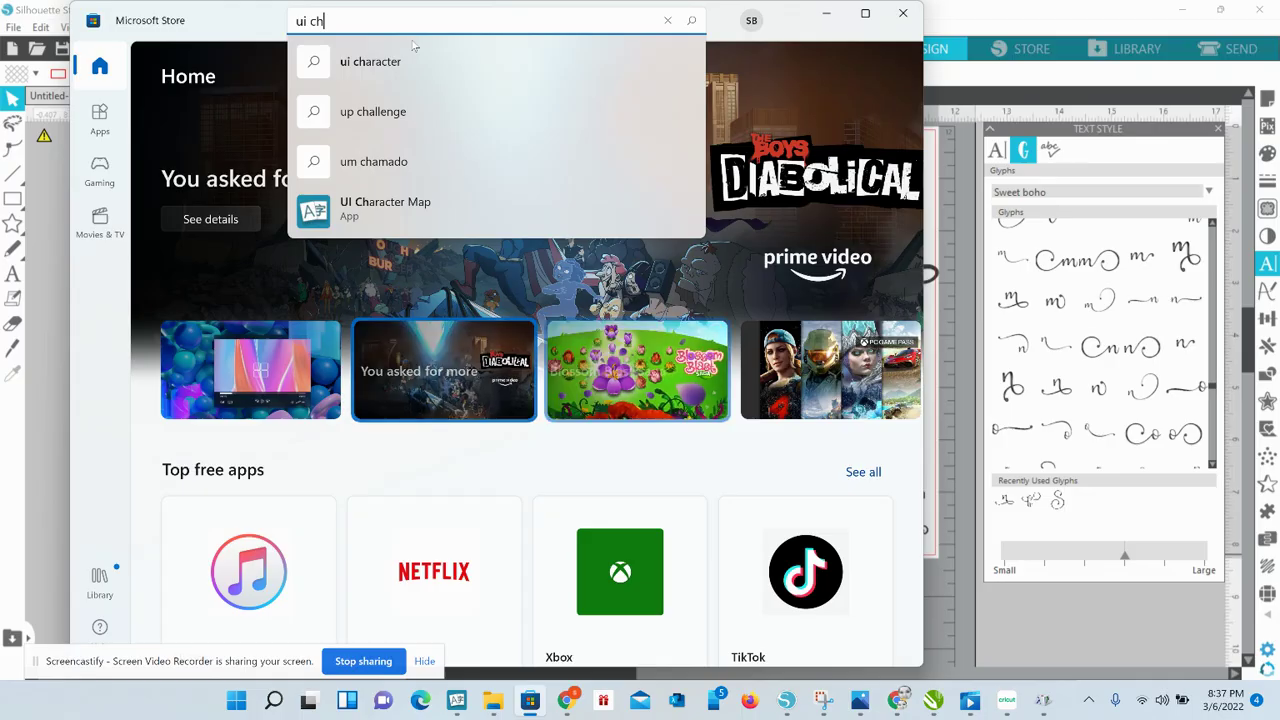
pyautogui.click(395, 212)
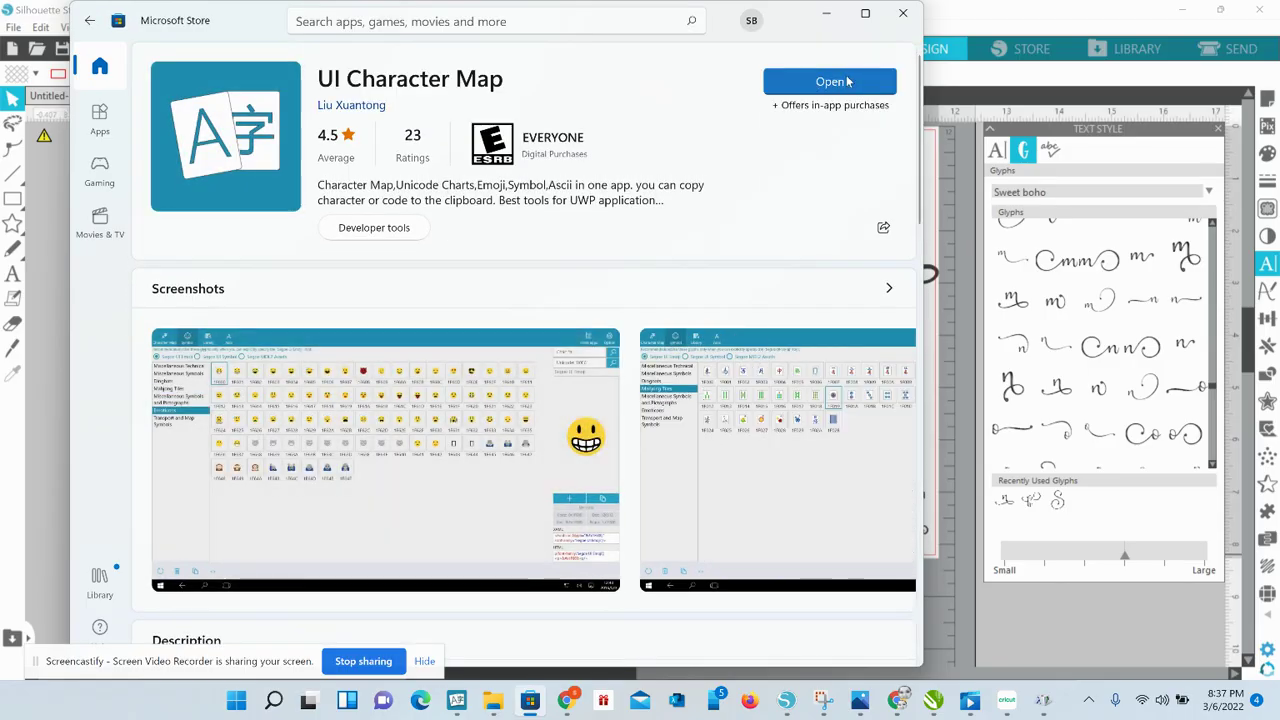
pyautogui.click(829, 18)
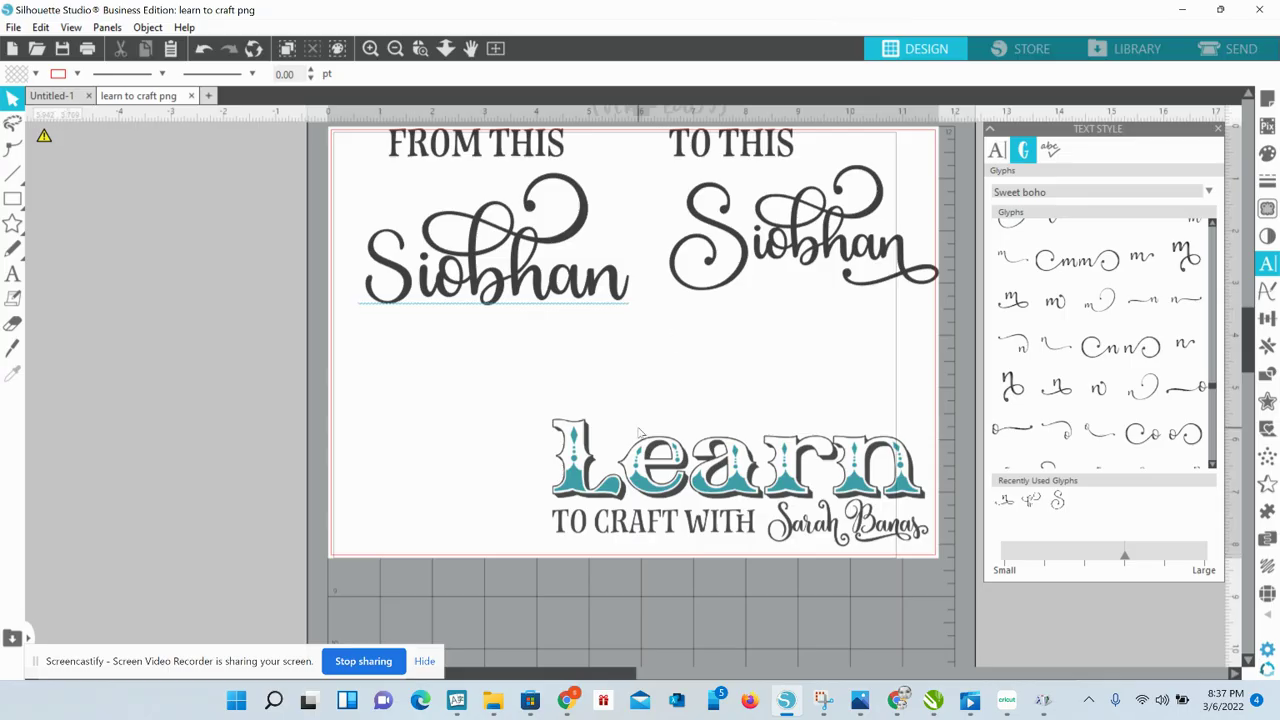
# Switch to UI Character Map and display the characters of the Sweet boho font
pyautogui.click(457, 703)
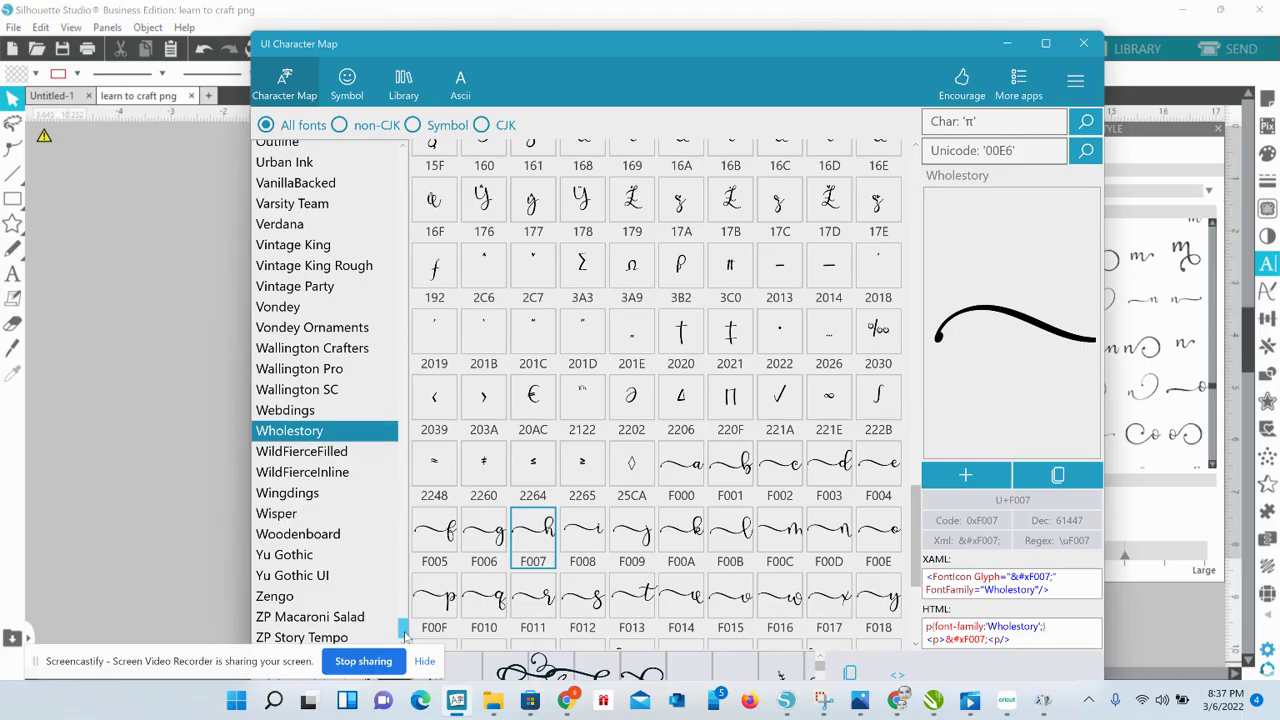
pyautogui.scroll(2, 405, 632)
pyautogui.moveTo(405, 632); pyautogui.dragTo(400, 582)
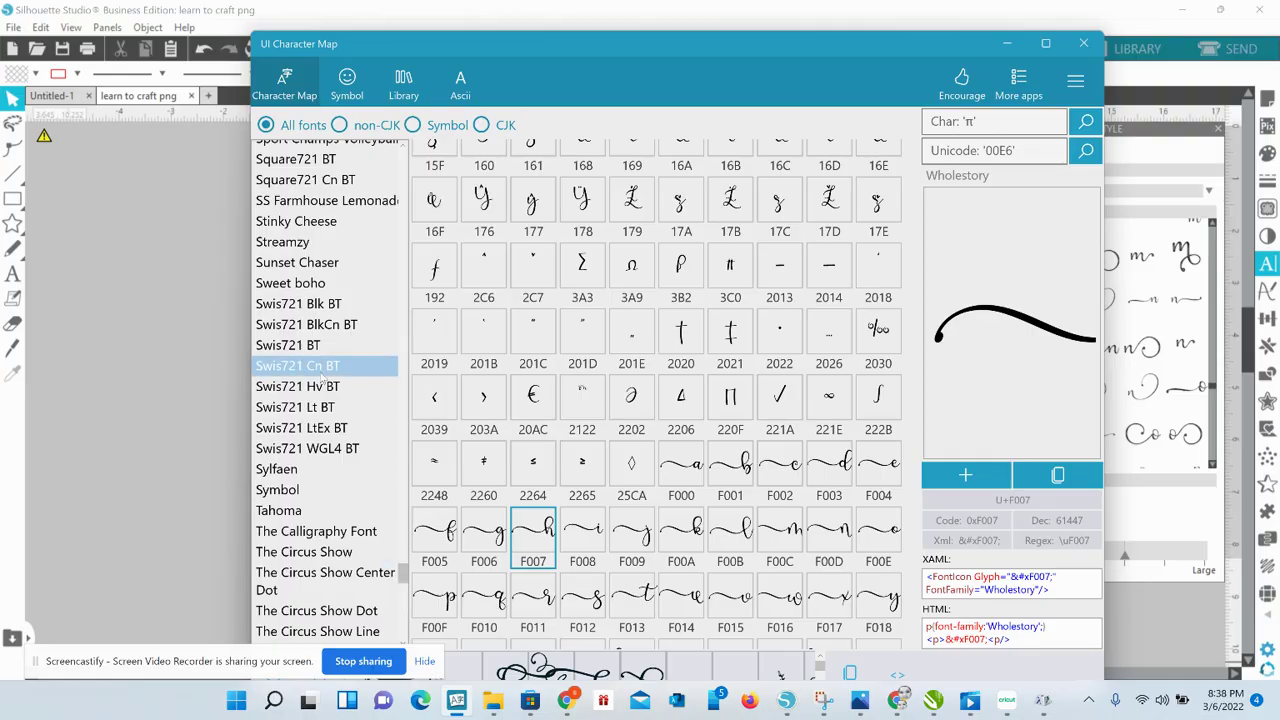
pyautogui.click(300, 283)
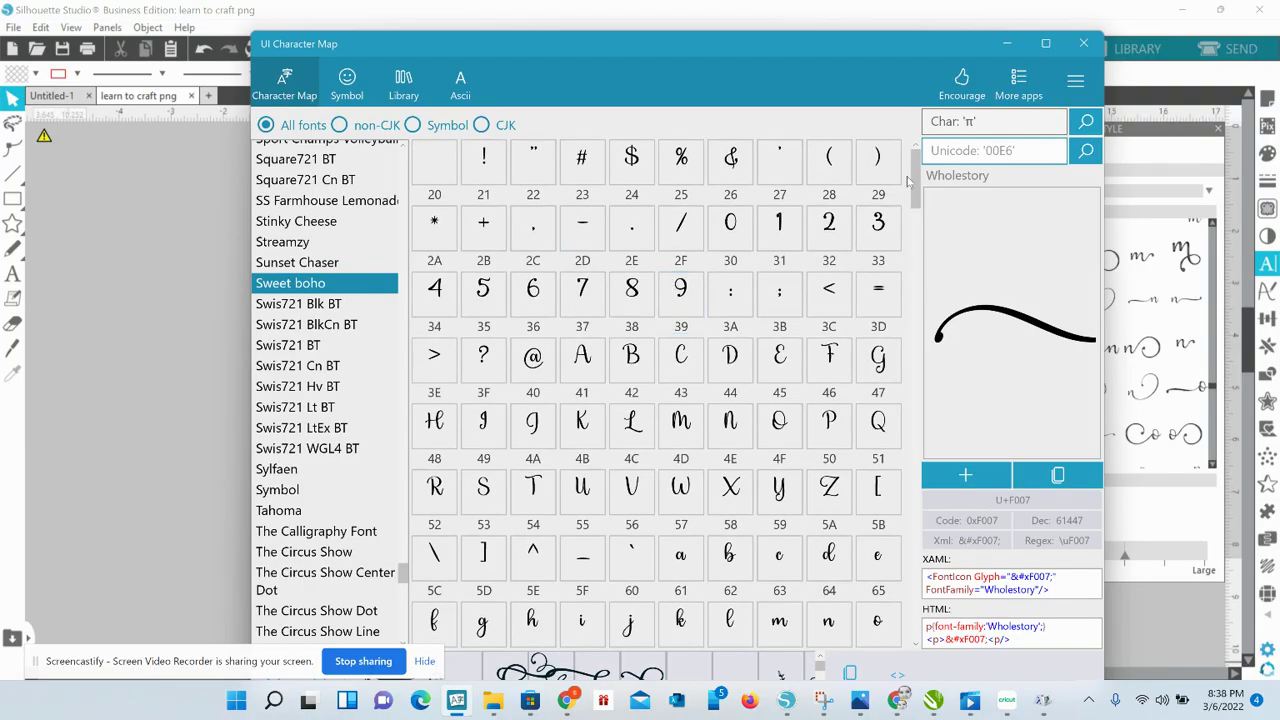
# Copy the Sweet boho n glyph with the looped underline swash (U+E0DE), and minimise UI Character Map
pyautogui.moveTo(918, 185); pyautogui.dragTo(955, 488)
pyautogui.scroll(-2, 535, 437)
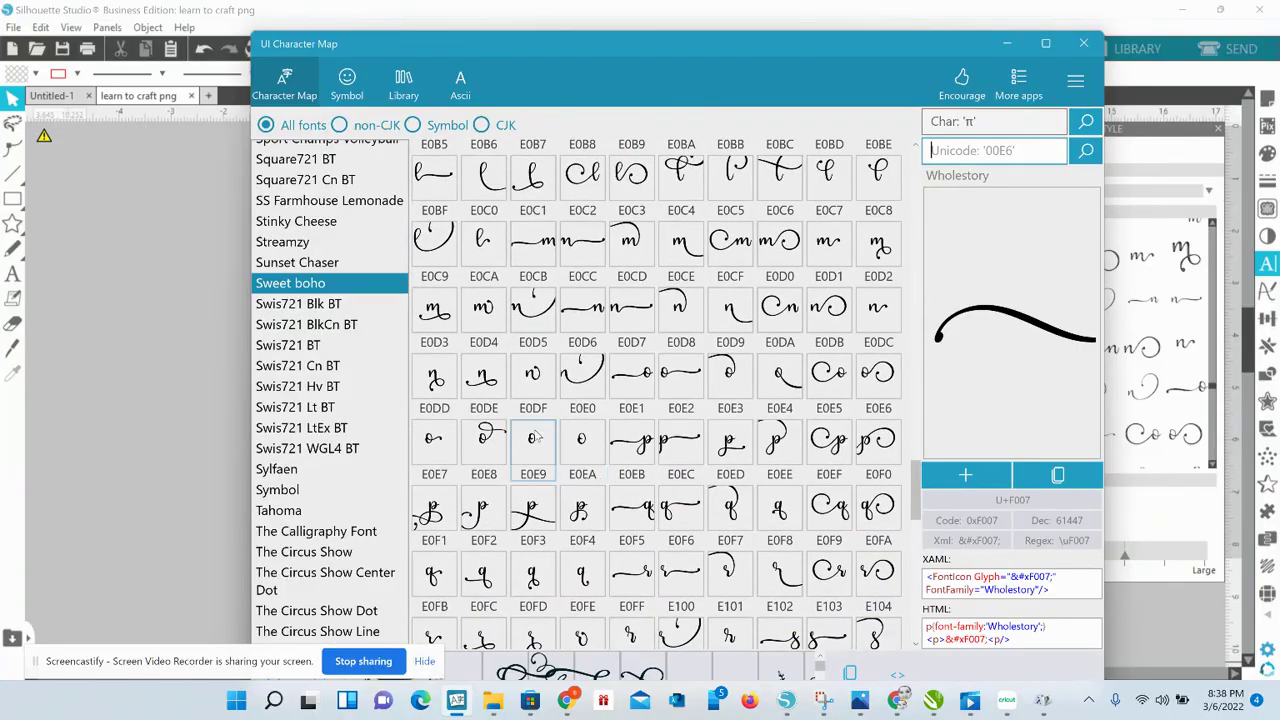
pyautogui.click(484, 378)
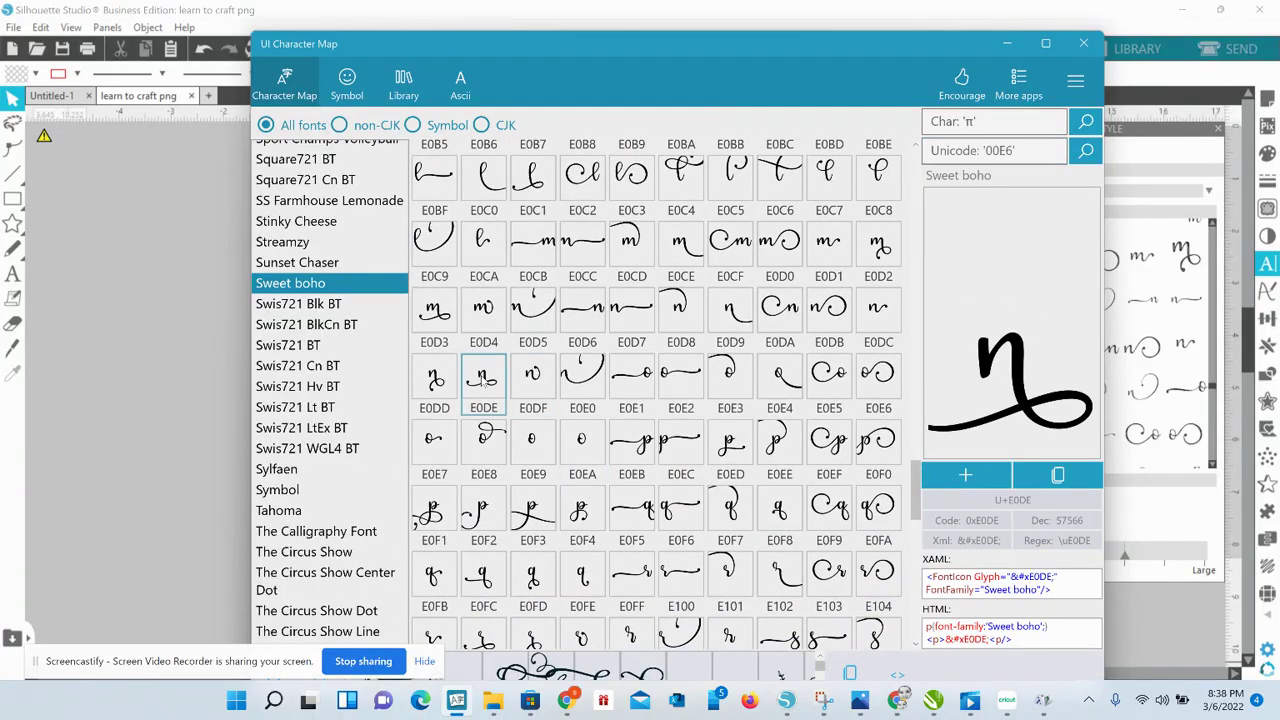
pyautogui.click(966, 472)
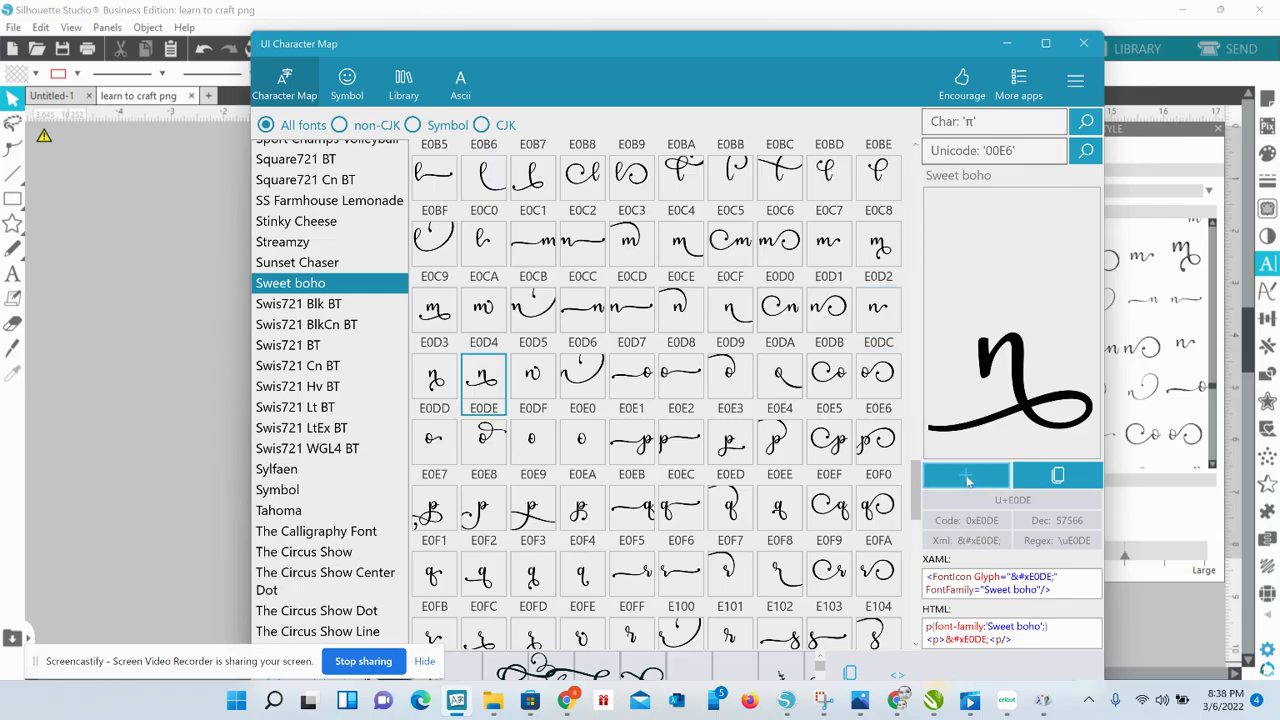
pyautogui.click(1060, 482)
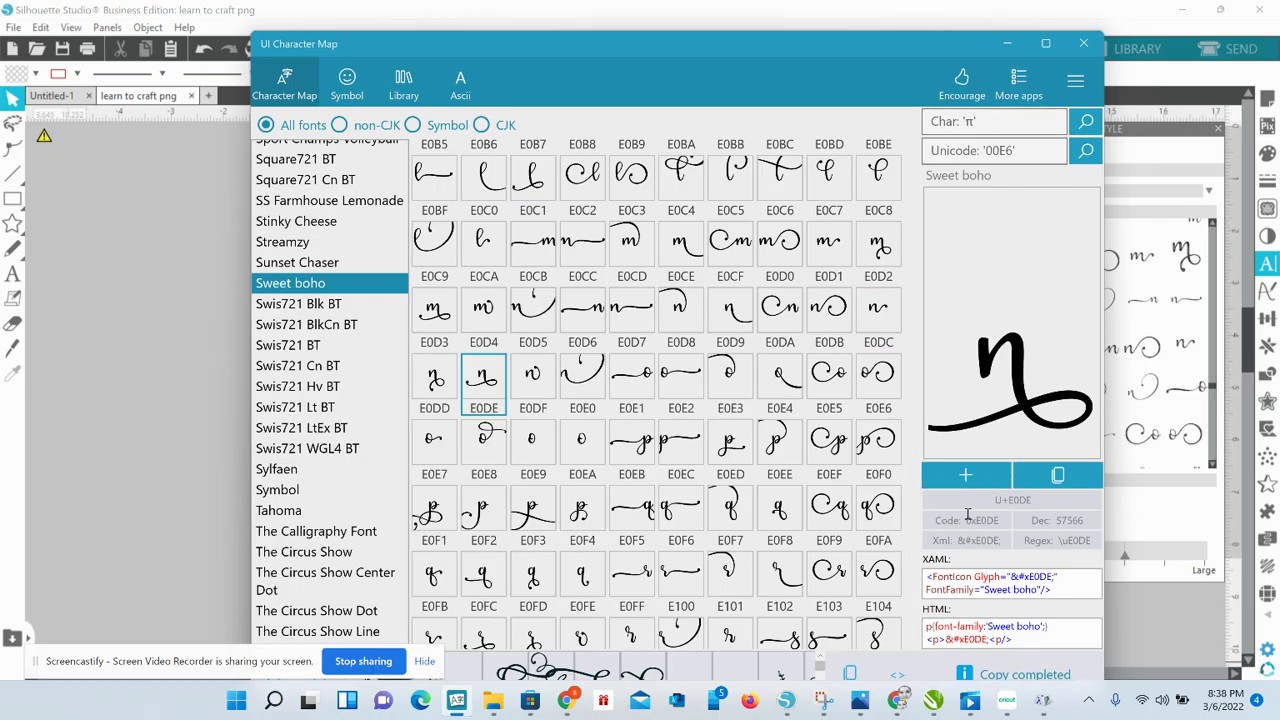
pyautogui.click(1006, 45)
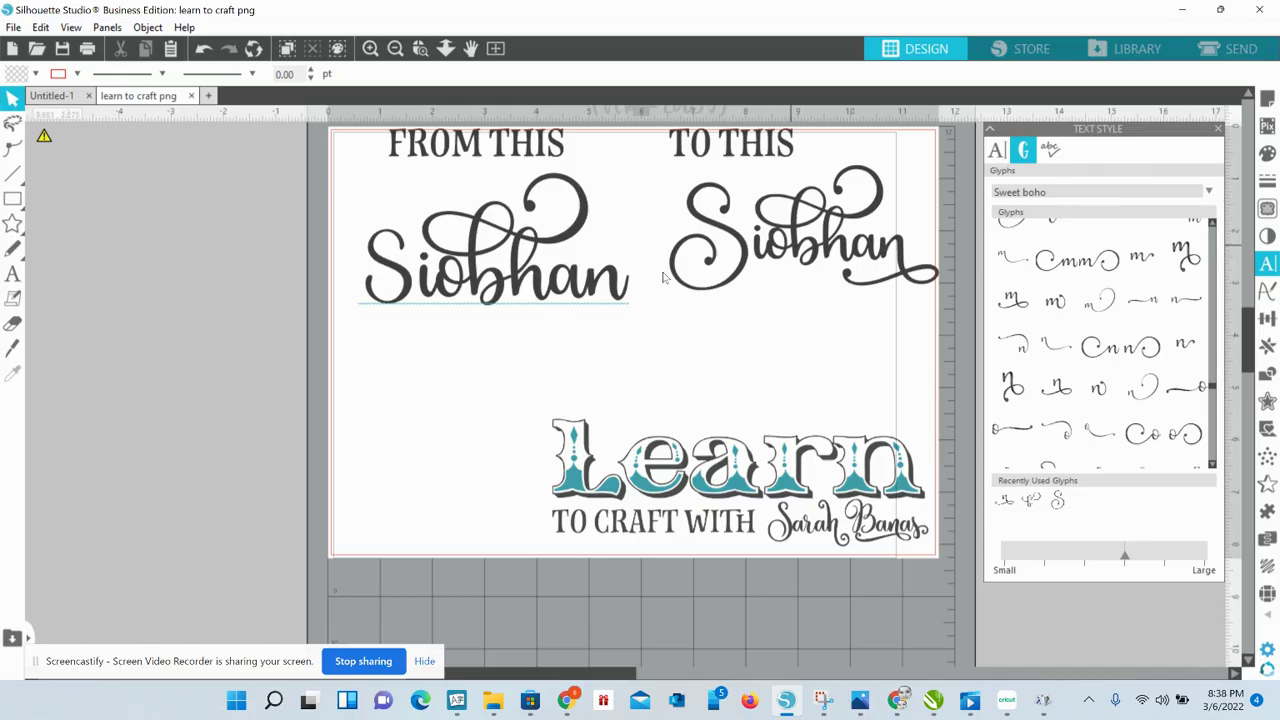
# Replace the final n of the name under FROM THIS with the copied swash n glyph
pyautogui.doubleClick(626, 295)
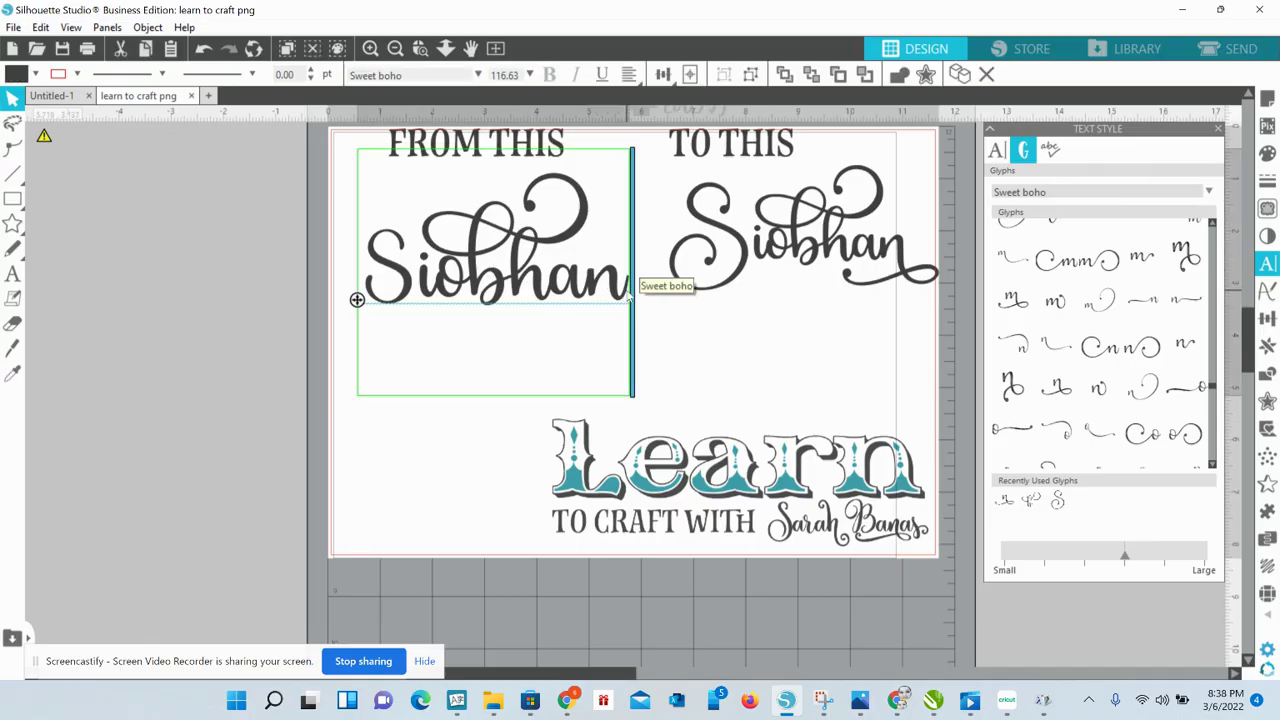
pyautogui.press('BackSpace')
pyautogui.hotkey('ctrl', 'v')
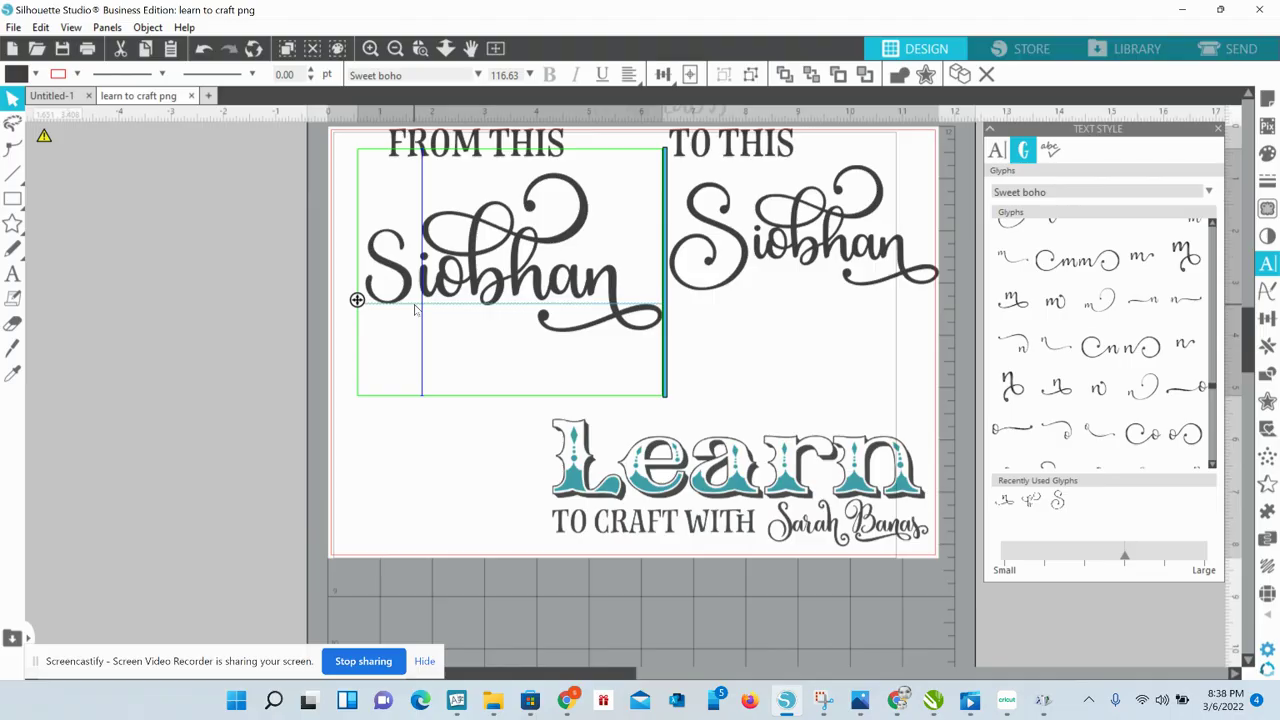
# Delete the plain initial S of the name, copy the curled S glyph (U+E175) from UI Character Map, and minimise it
pyautogui.press('BackSpace')
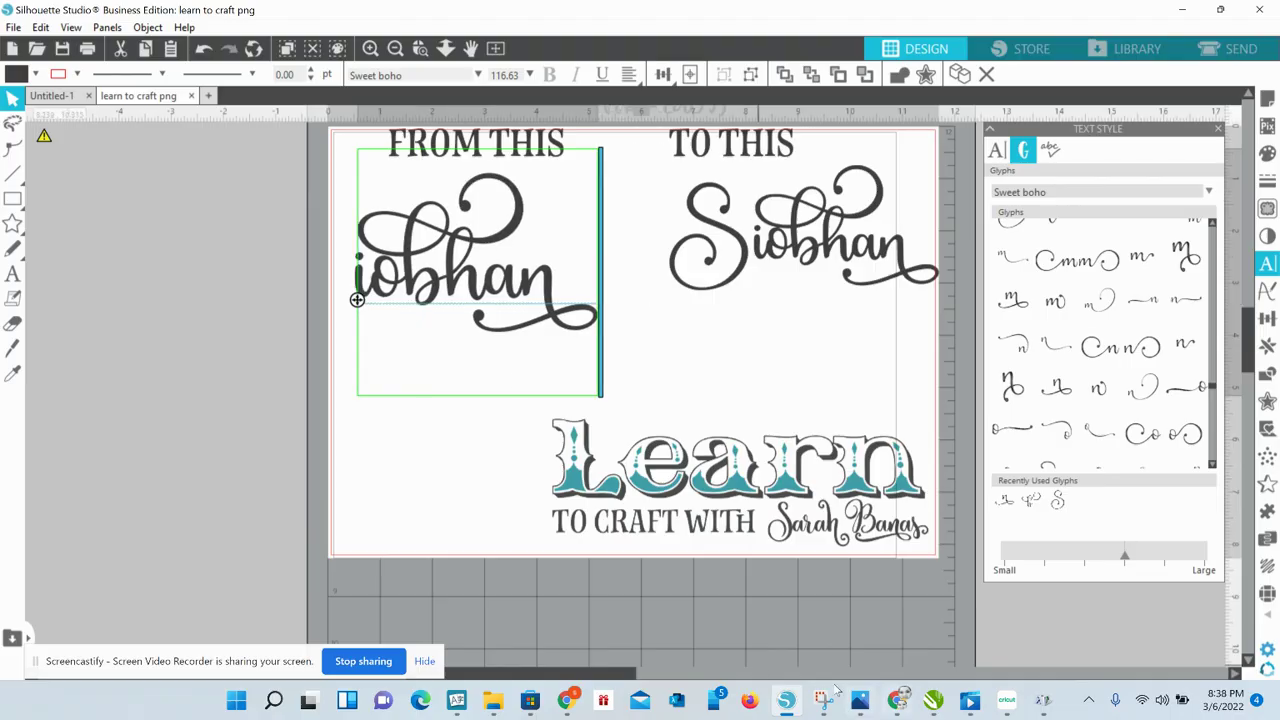
pyautogui.click(456, 700)
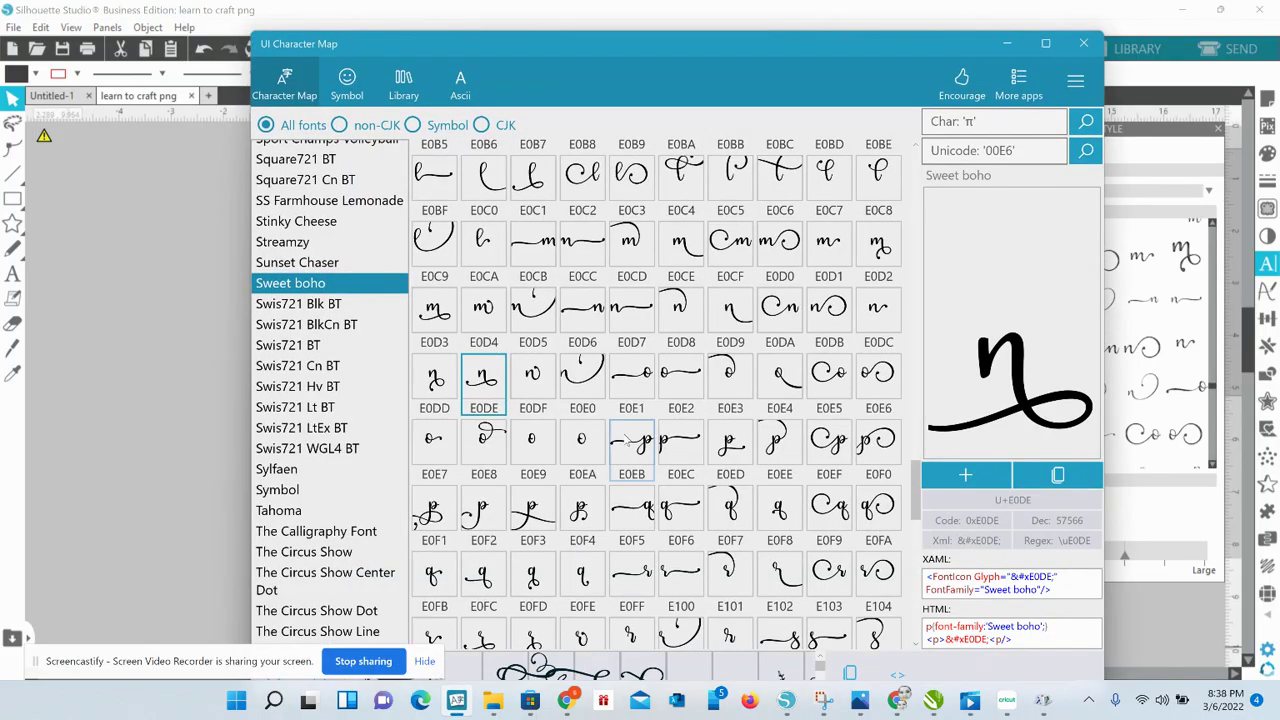
pyautogui.moveTo(913, 463); pyautogui.dragTo(921, 564)
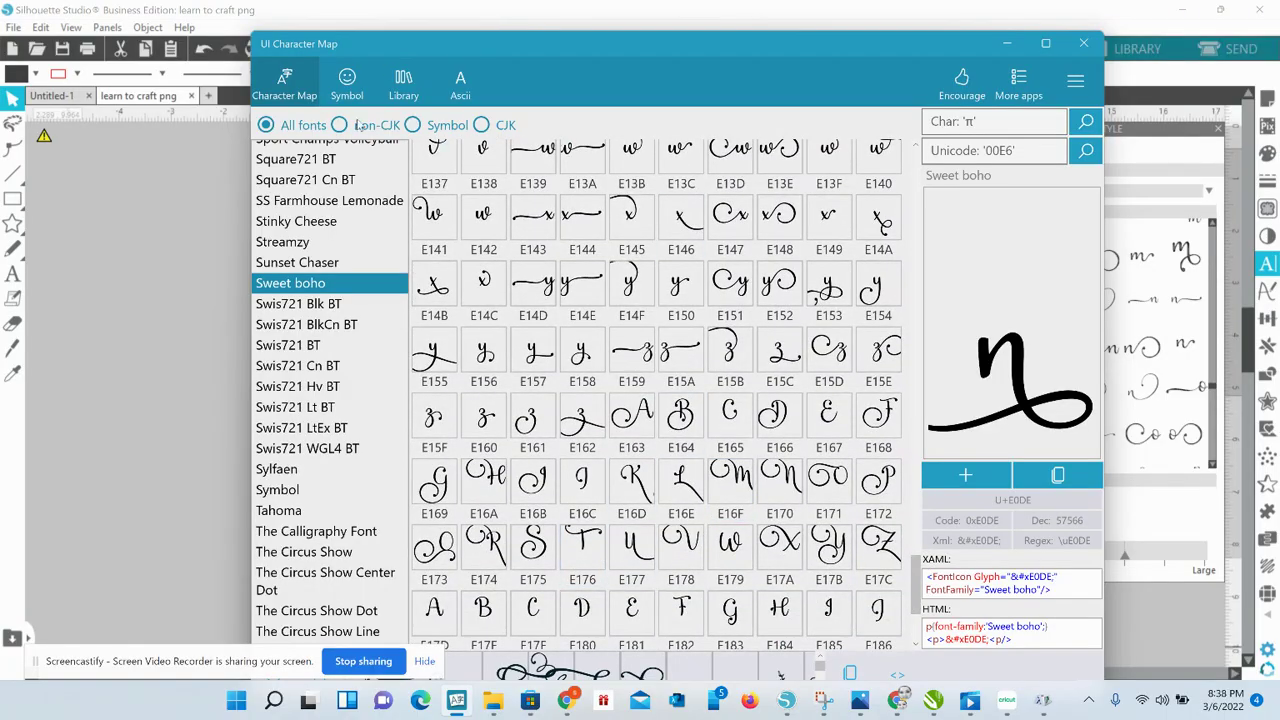
pyautogui.click(534, 552)
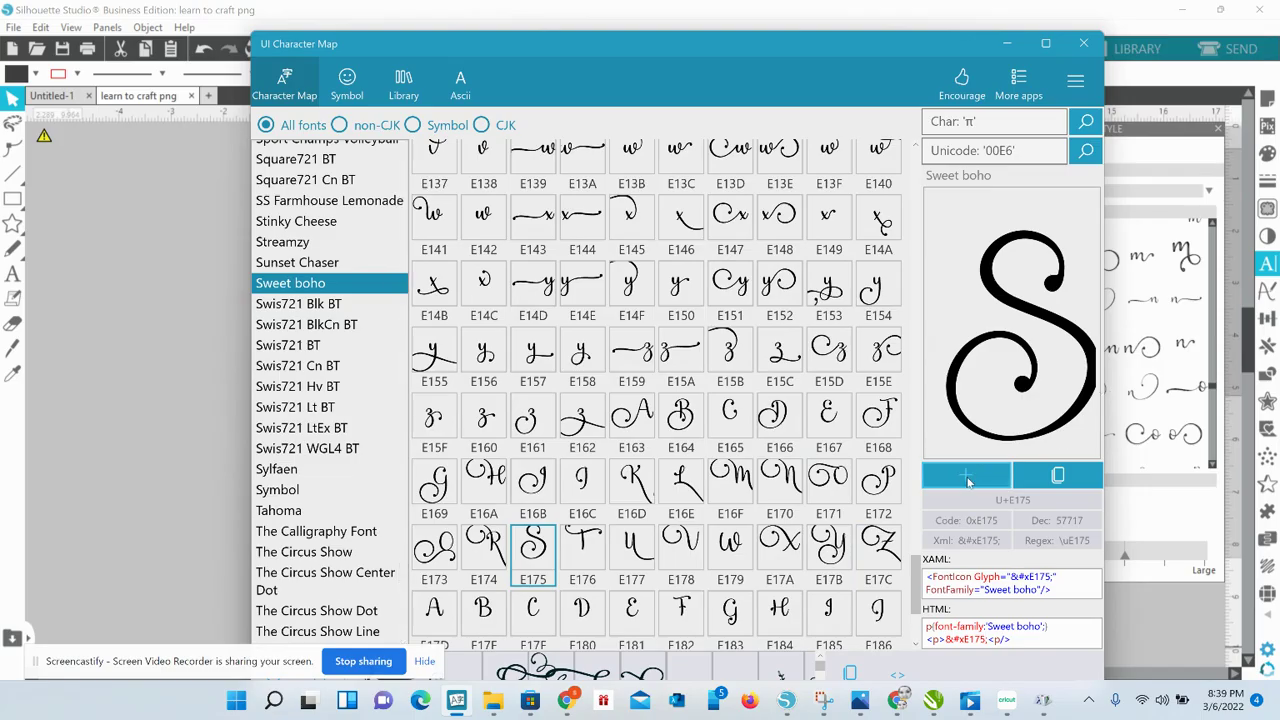
pyautogui.click(1059, 480)
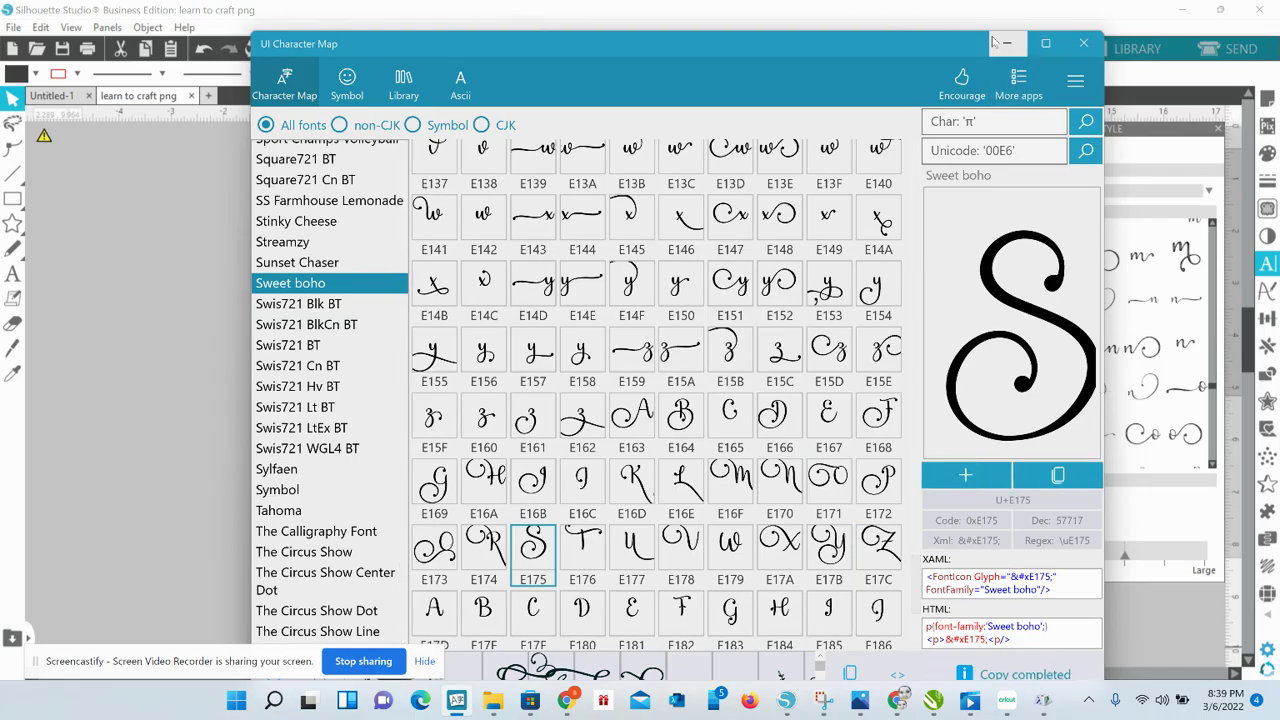
pyautogui.click(1007, 43)
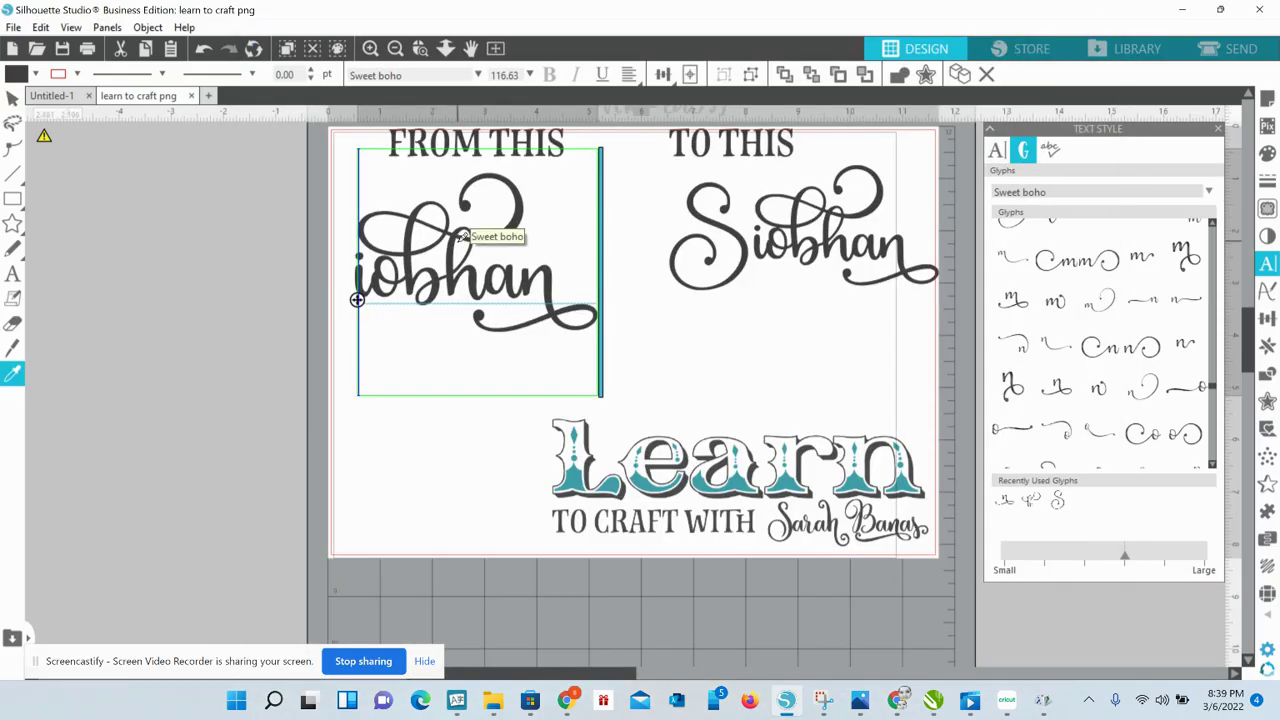
# Insert the copied curled S at the start of the name, and move the name clear of the TO THIS sample
pyautogui.hotkey('ctrl', 'v')
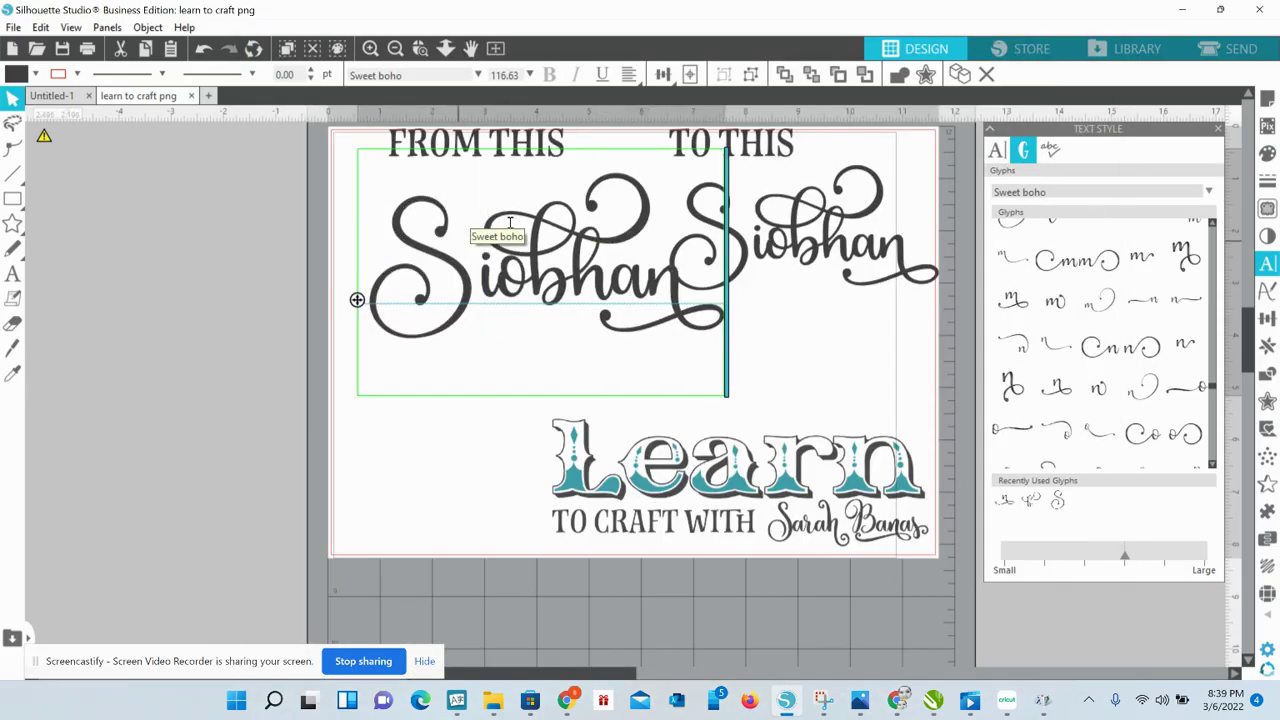
pyautogui.click(281, 263)
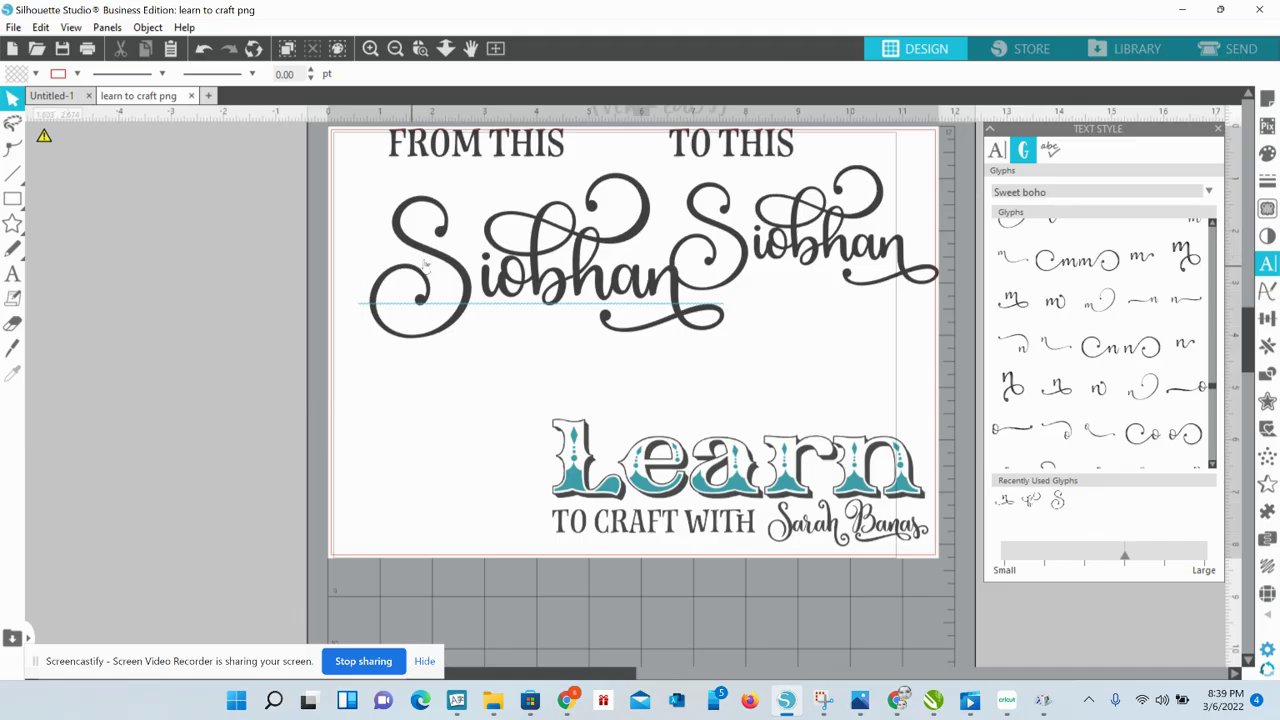
pyautogui.moveTo(438, 256); pyautogui.dragTo(355, 272)
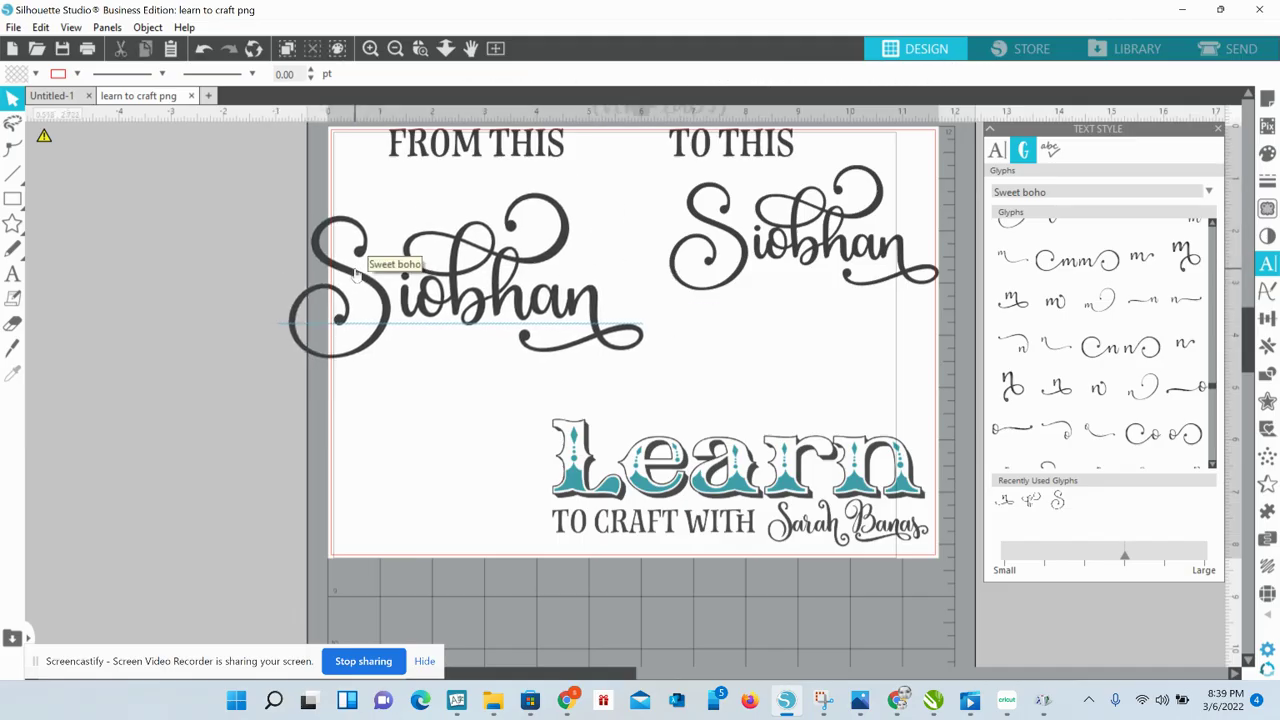